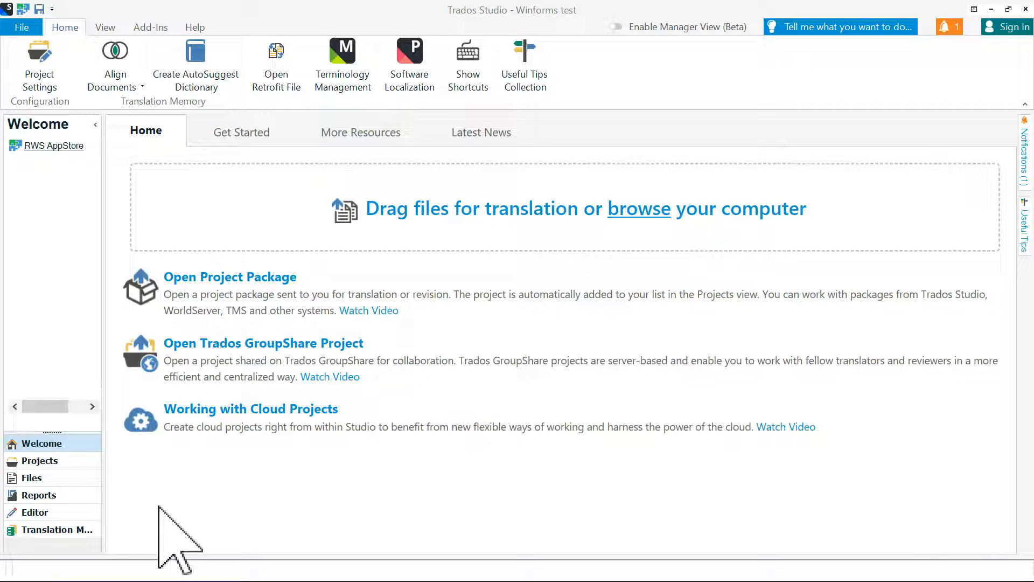
# Step: Look through the Projects, Files, Editor and Translation Memories views
pyautogui.click(72, 461)
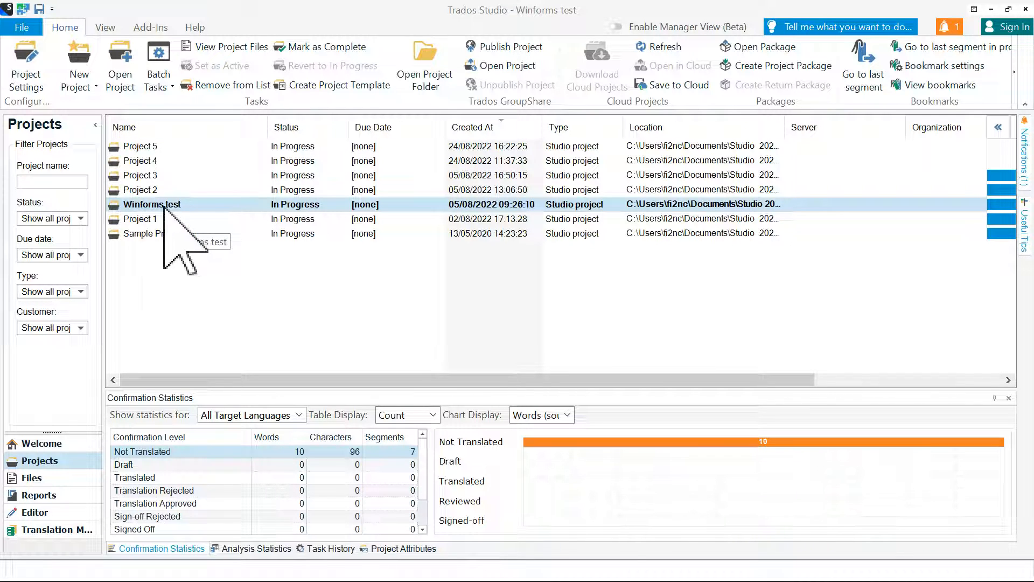
pyautogui.click(69, 476)
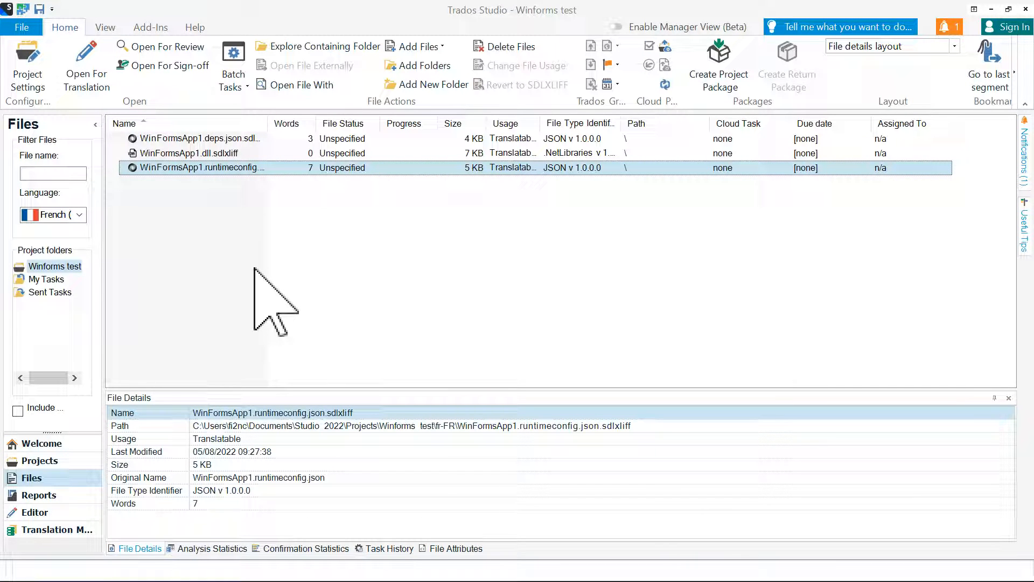
pyautogui.click(54, 513)
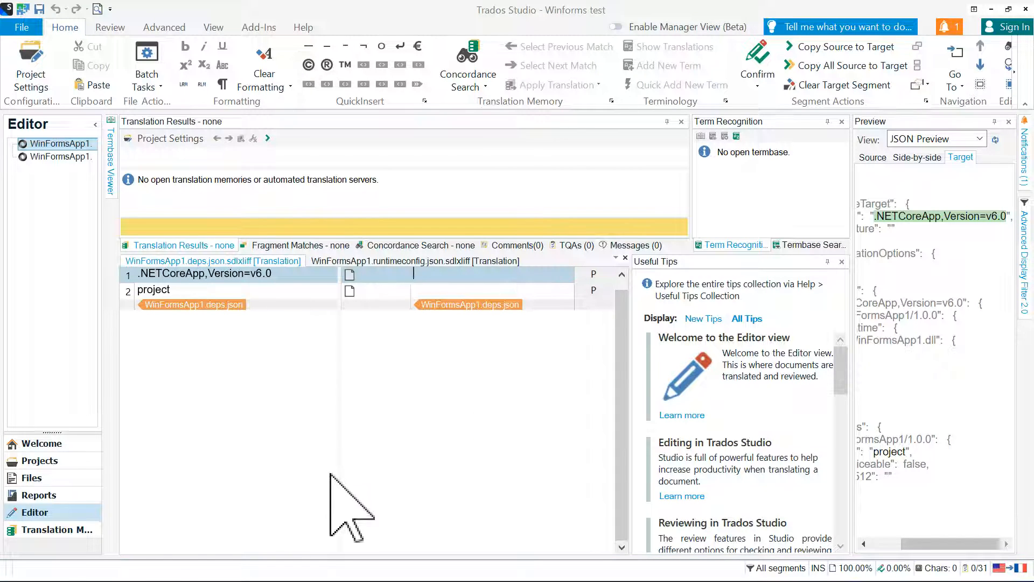
pyautogui.click(71, 527)
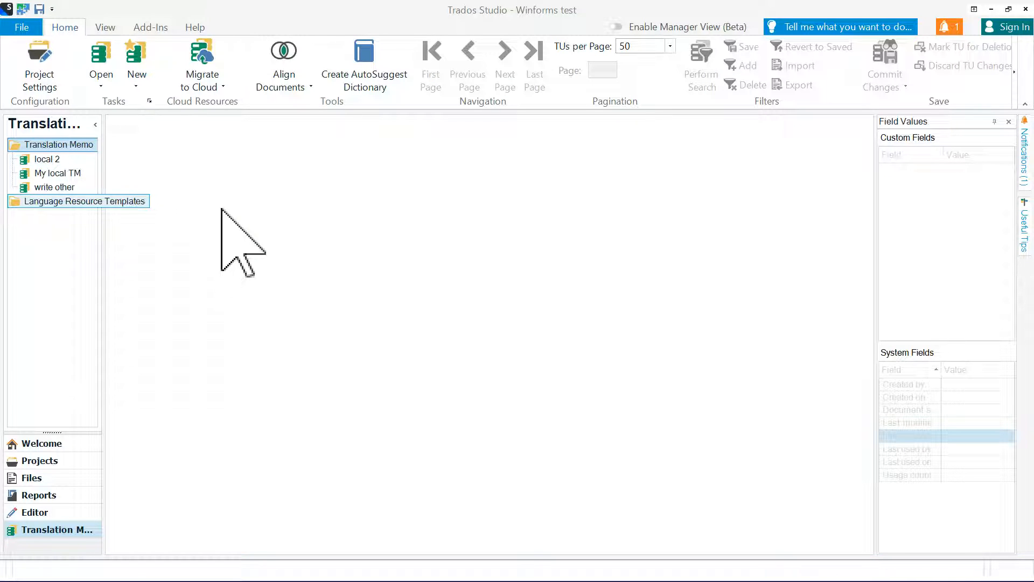
# Step: Review the available commands for opening and creating projects, translation memories and templates, then return to the workspace
pyautogui.click(21, 28)
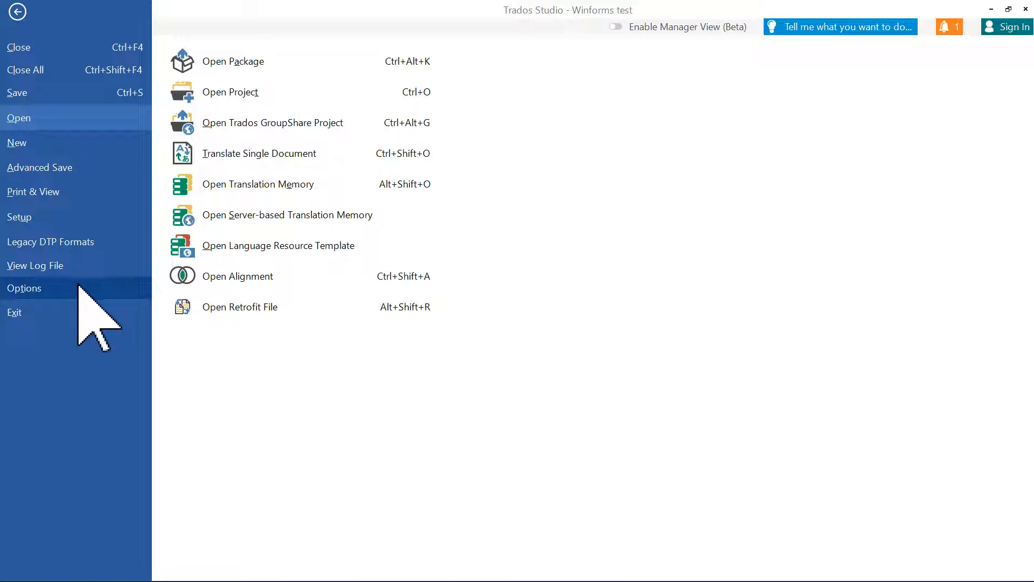
pyautogui.click(42, 147)
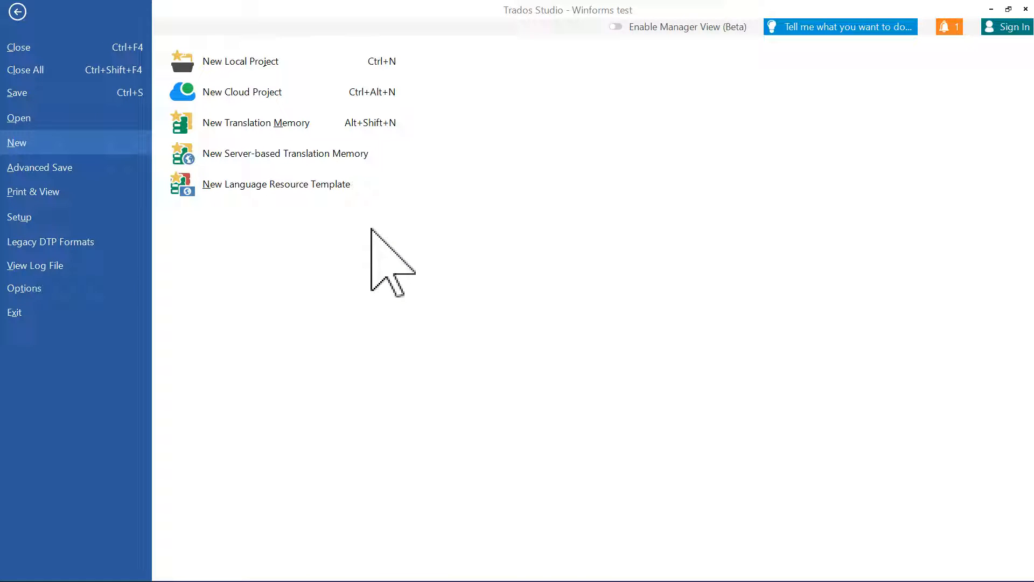
pyautogui.click(16, 10)
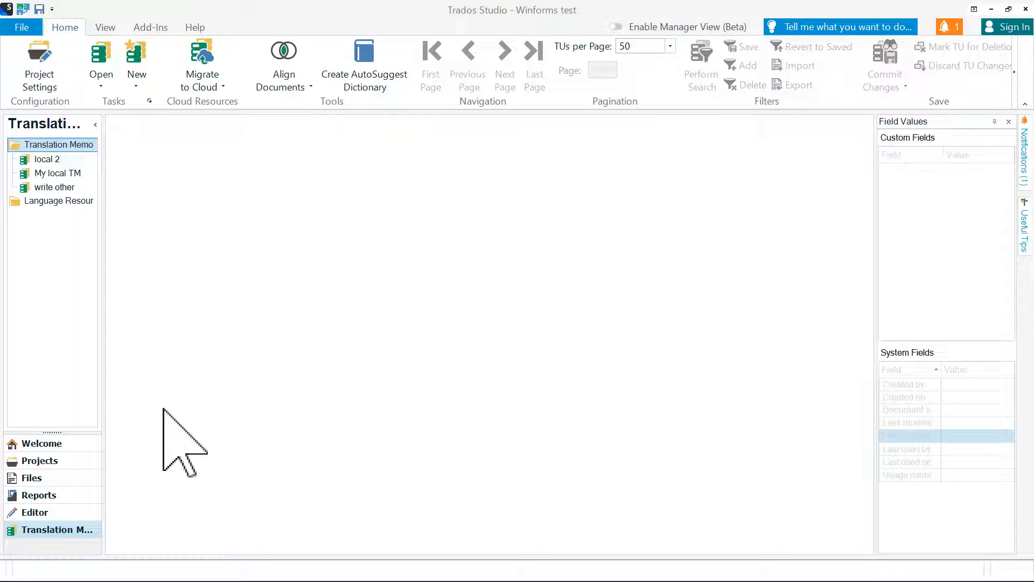
# Step: Open Project 3 from the project list to view its files
pyautogui.click(57, 462)
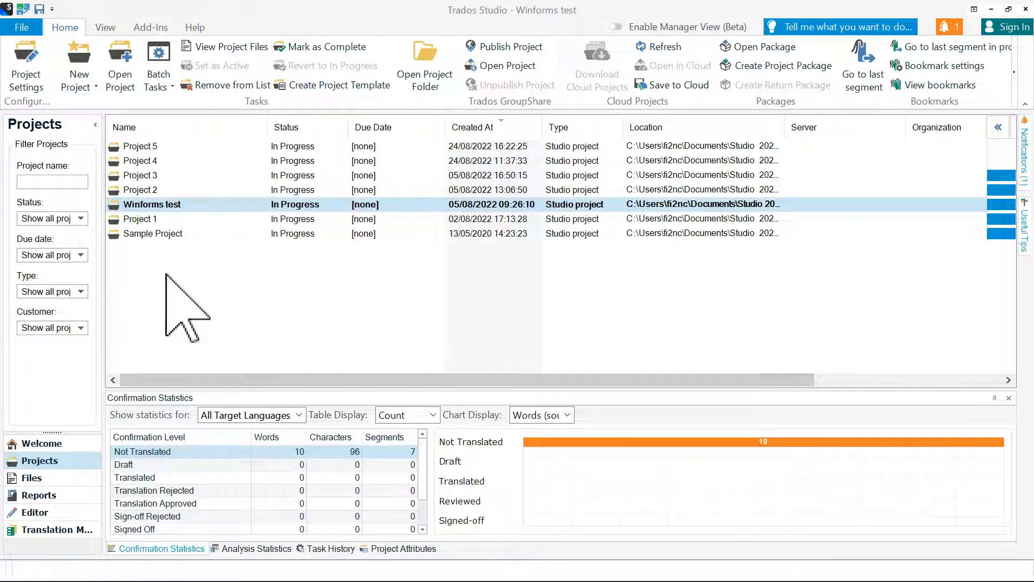
pyautogui.click(144, 175)
pyautogui.doubleClick(144, 175)
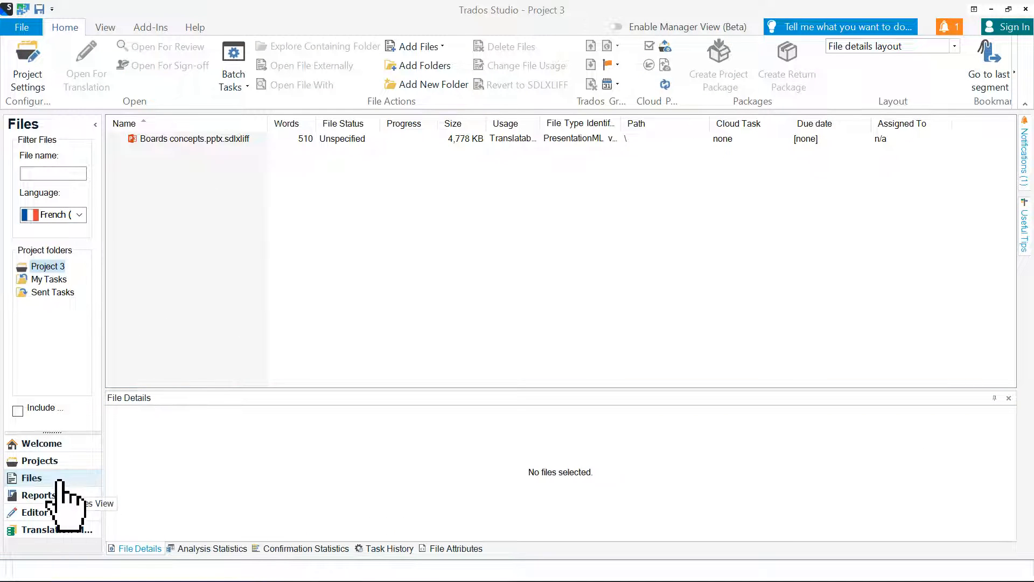
# Step: Close all the documents open in the Editor and return to the project list
pyautogui.click(39, 512)
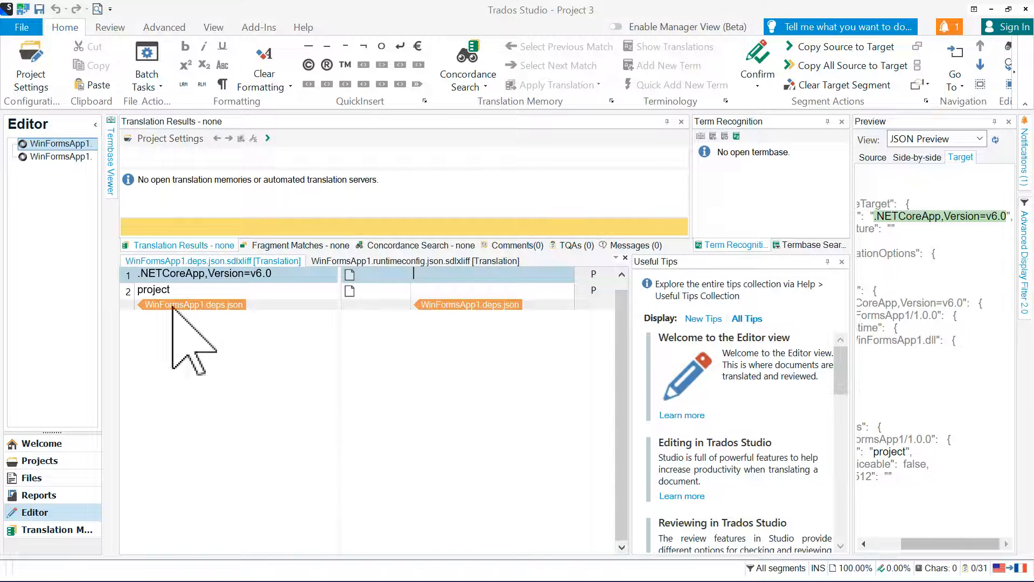
pyautogui.click(10, 31)
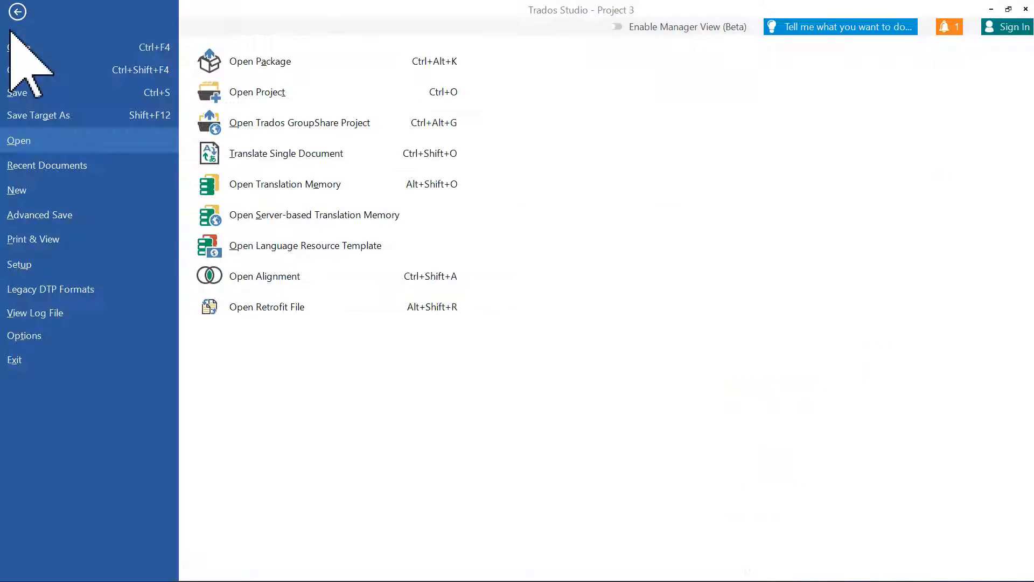
pyautogui.click(32, 62)
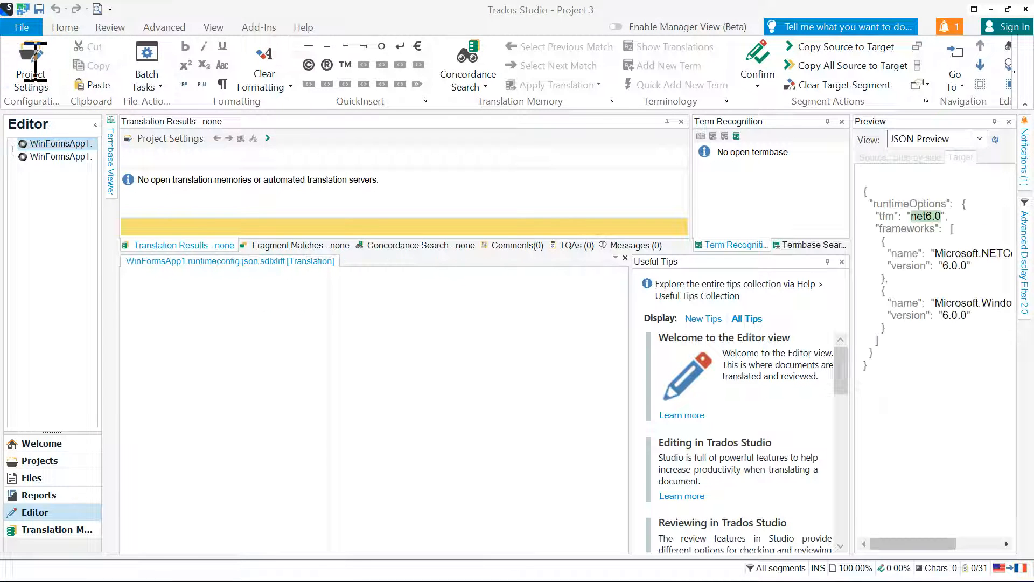
pyautogui.click(31, 477)
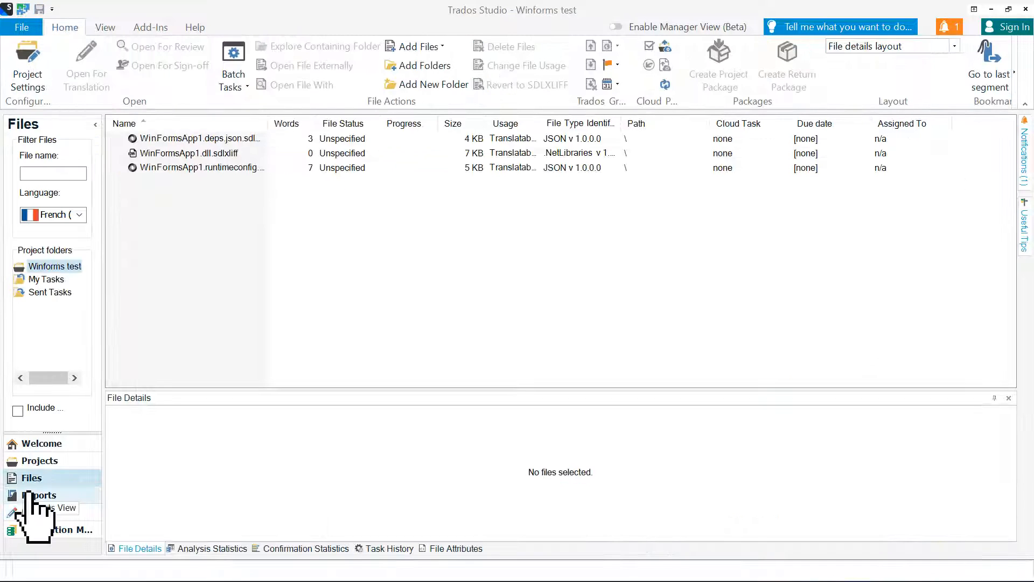
pyautogui.click(39, 460)
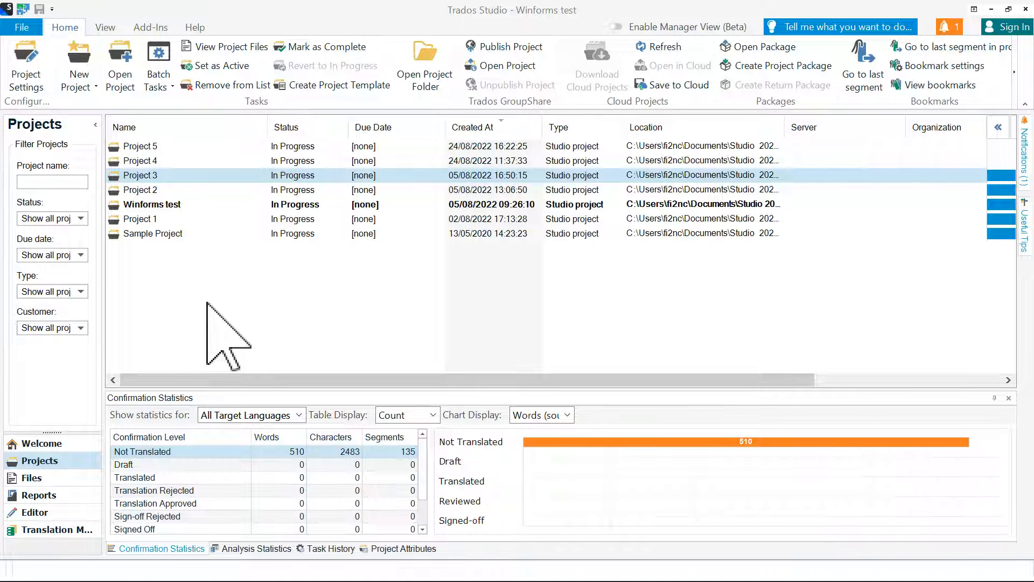
# Step: Start a new local project and replace its target language with French (France)
pyautogui.click(84, 89)
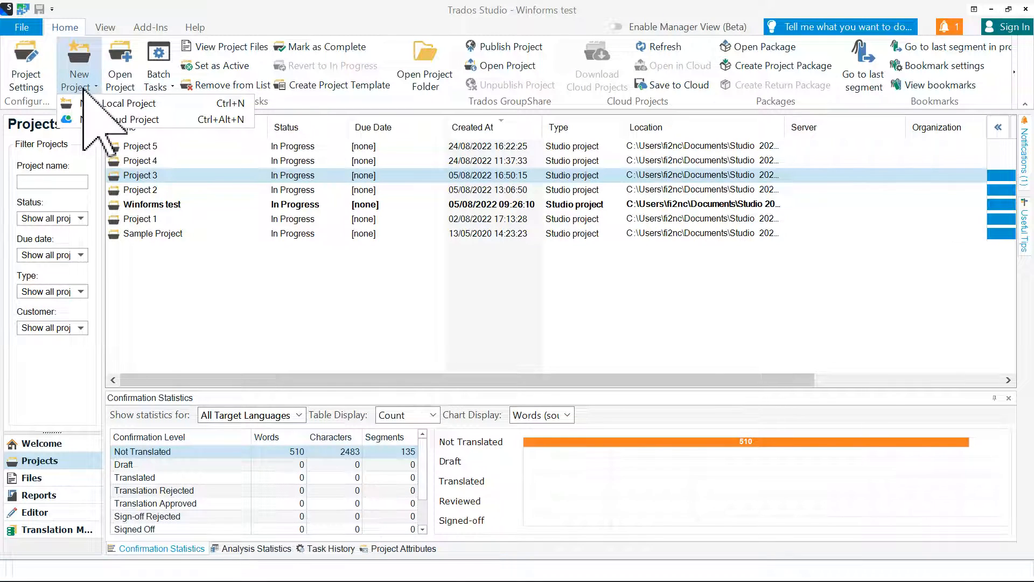
pyautogui.click(110, 102)
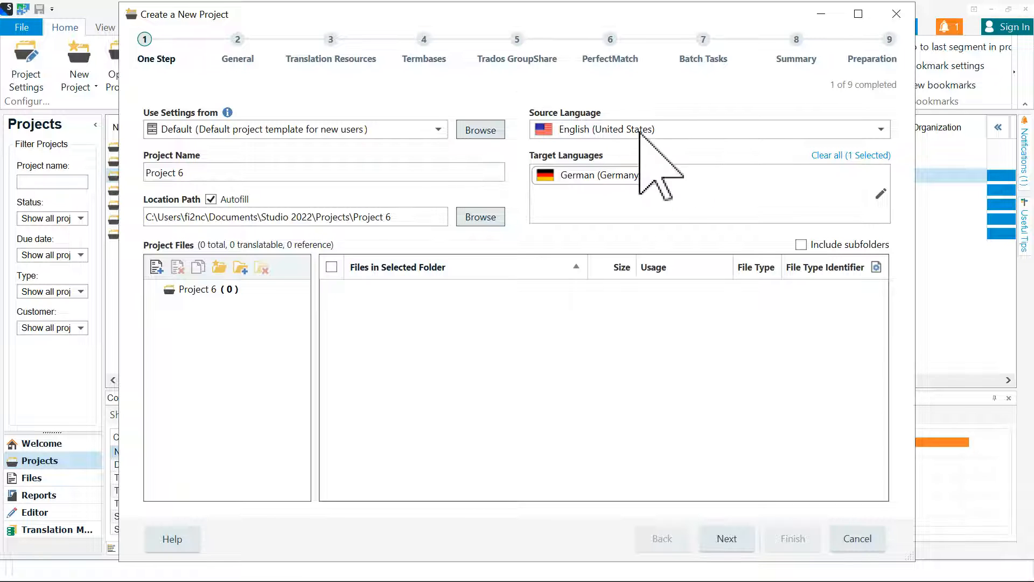
pyautogui.click(832, 156)
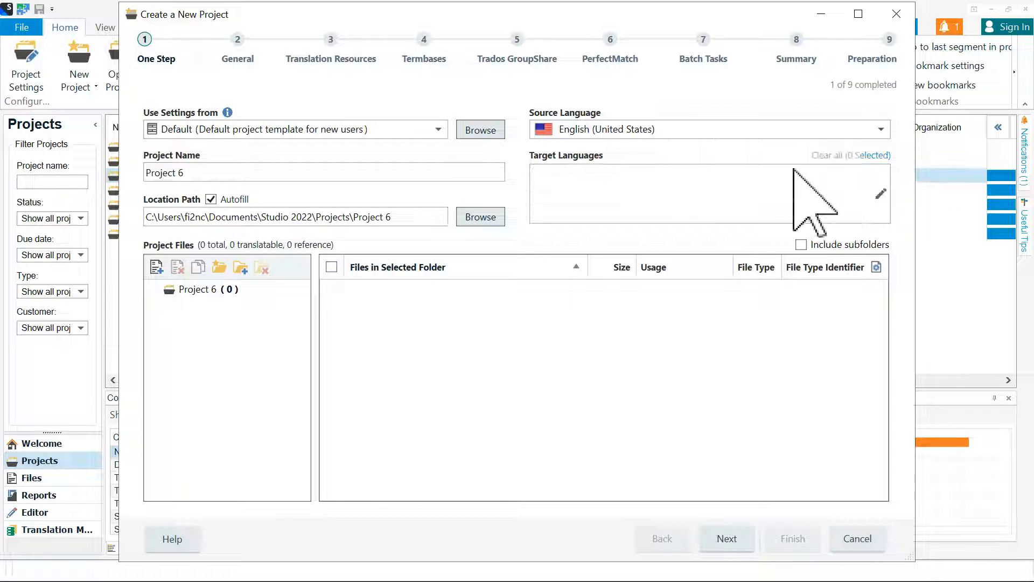
pyautogui.click(692, 182)
pyautogui.write('fr')
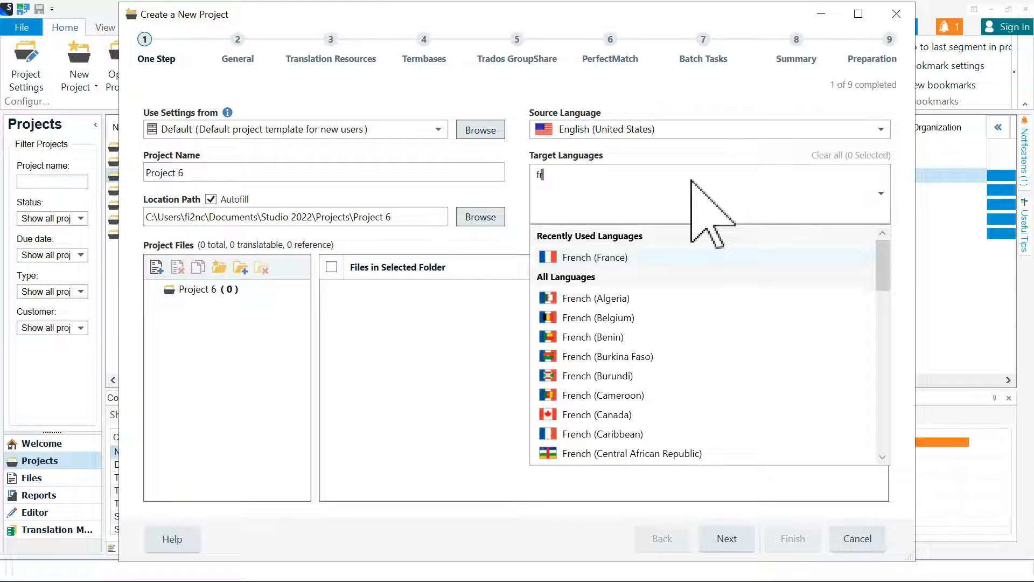
pyautogui.click(665, 257)
pyautogui.click(462, 354)
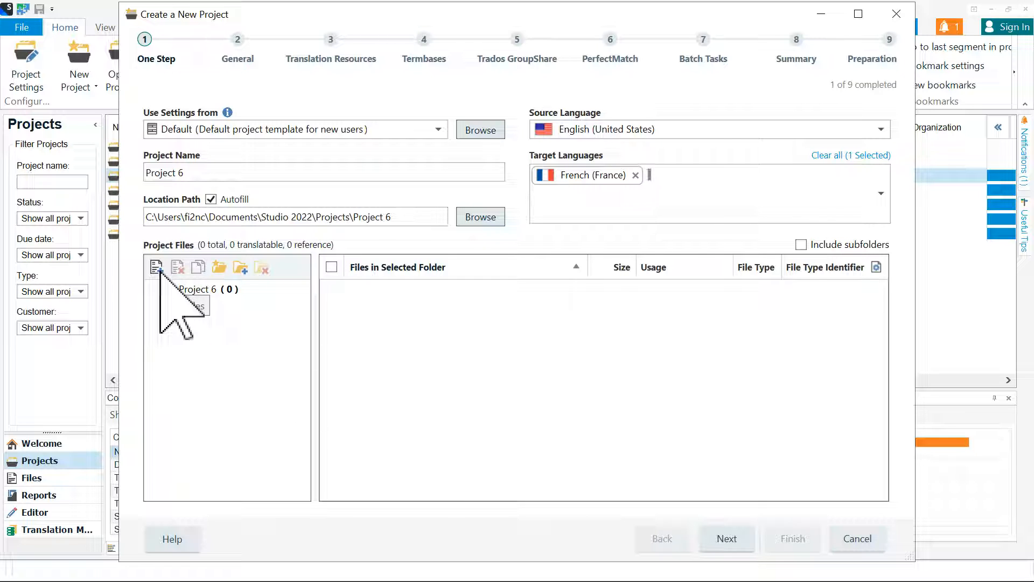
# Step: Add Boards concepts.pptx, Short file.docx and Signs and symptoms.docx to the project and accept the default general settings
pyautogui.click(157, 268)
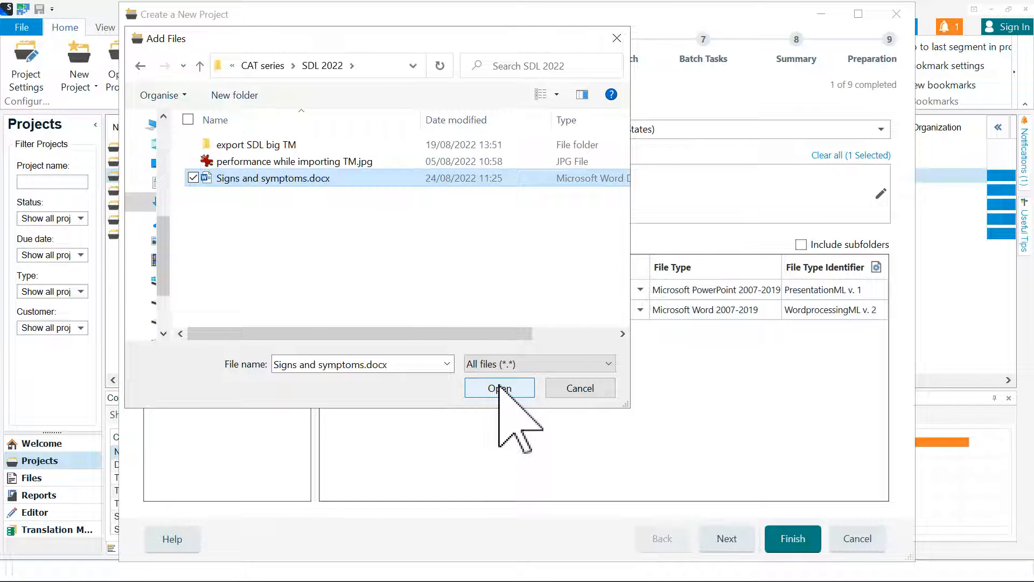
pyautogui.click(499, 389)
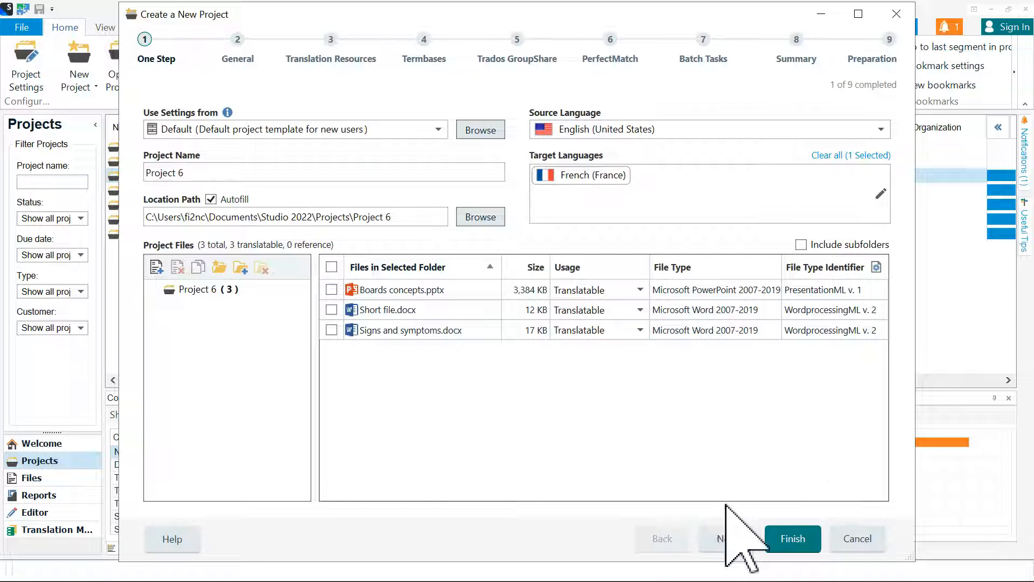
pyautogui.click(722, 538)
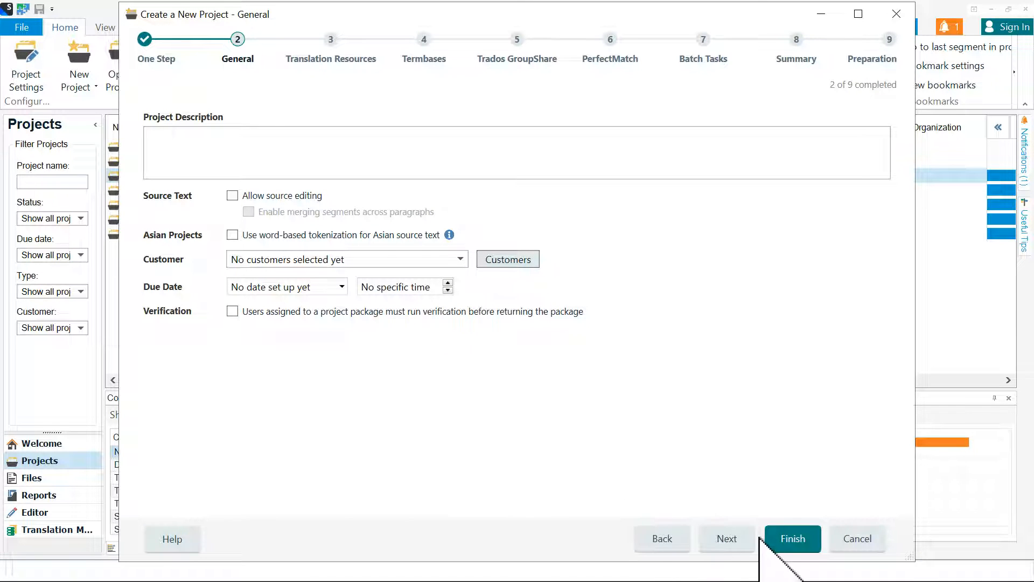
pyautogui.click(727, 539)
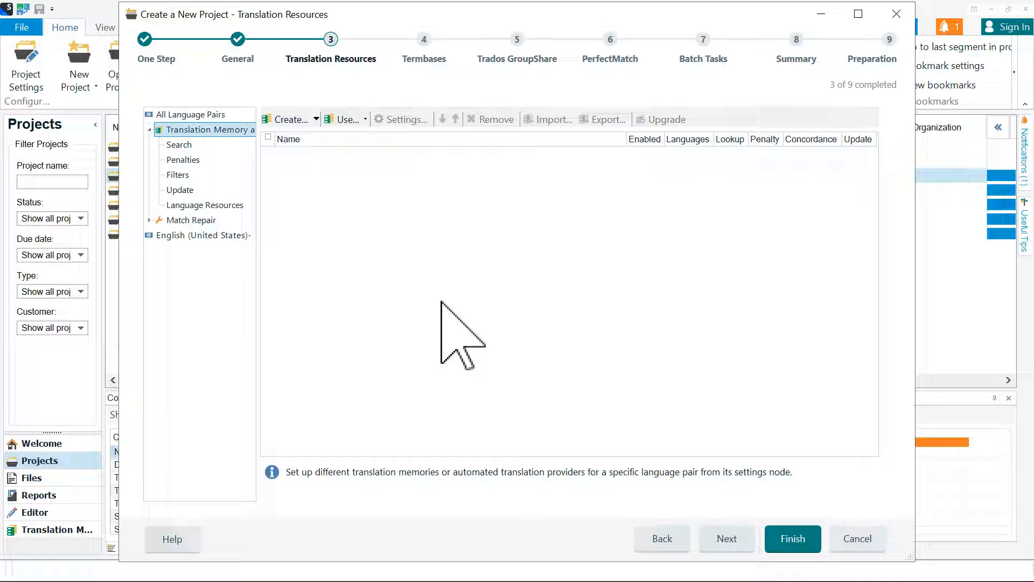
# Step: Create a file-based English (United States) to French (France) translation memory named "Video TM" for the project, using default fields and language resources
pyautogui.click(316, 120)
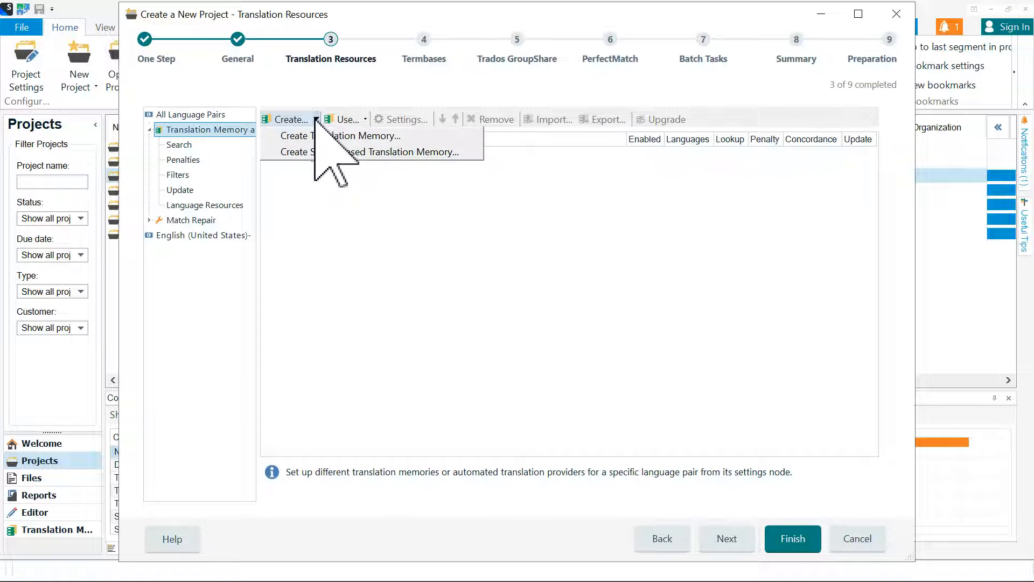
pyautogui.click(323, 136)
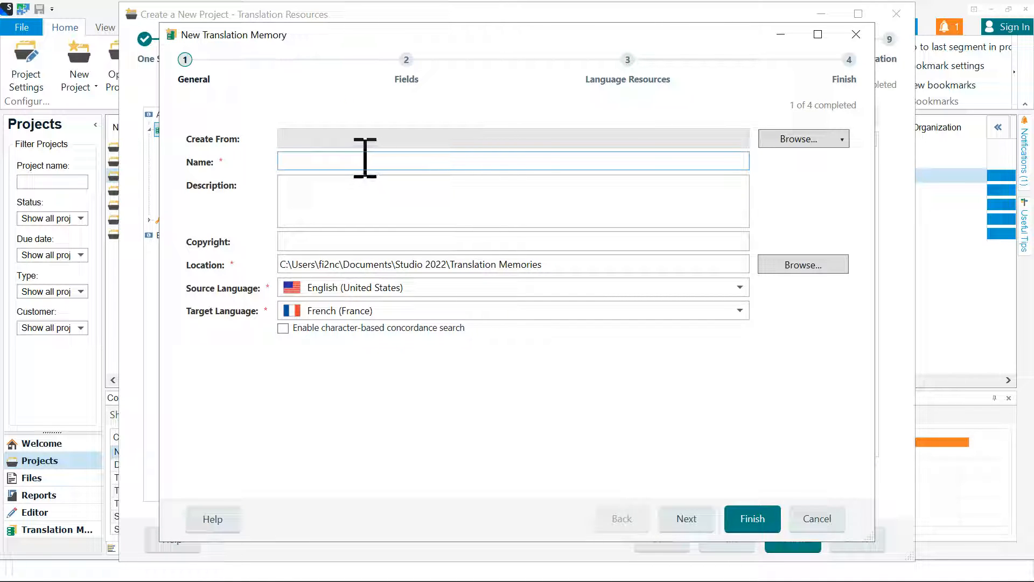
pyautogui.write('Video TM')
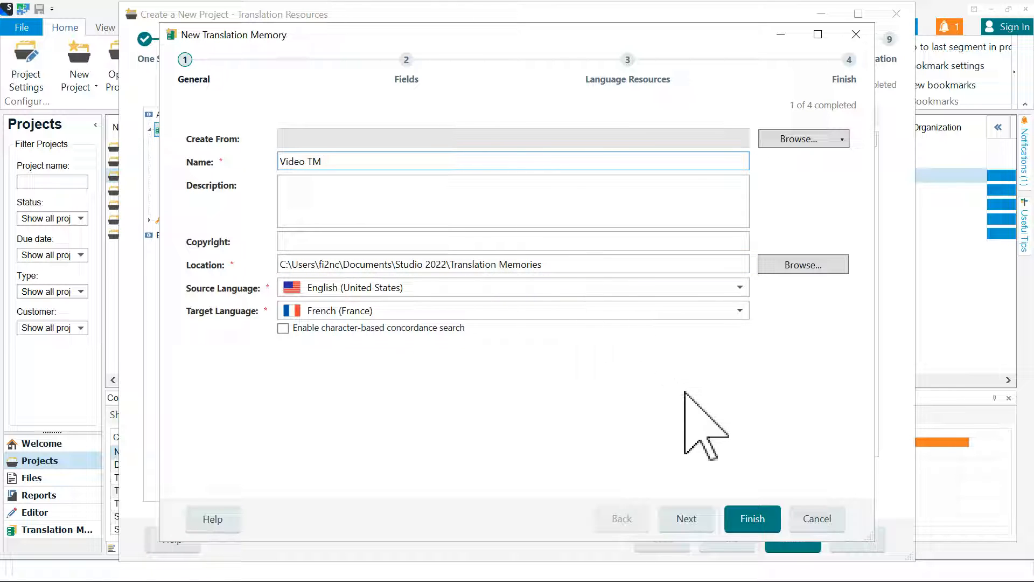
pyautogui.click(686, 516)
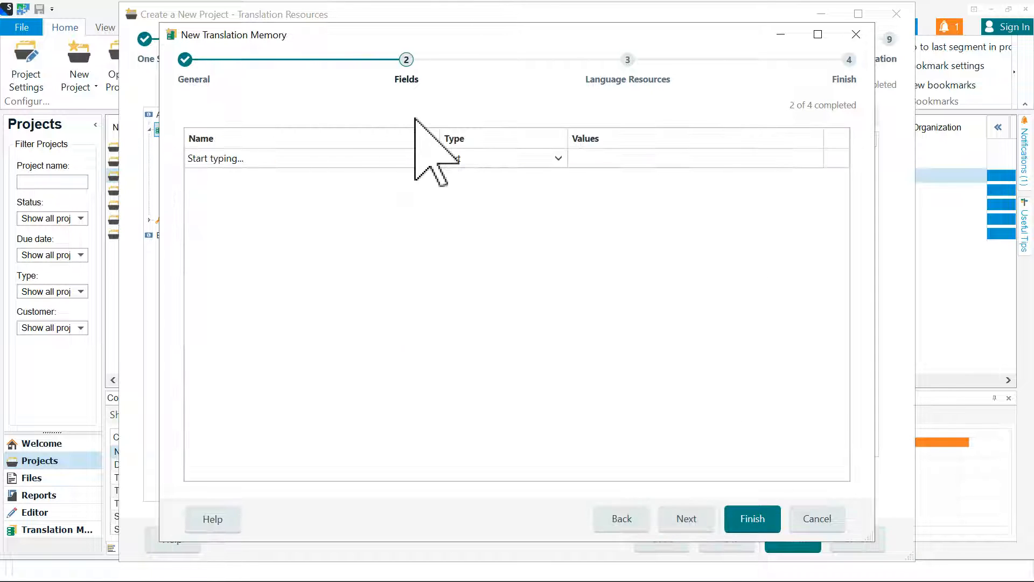
pyautogui.click(695, 520)
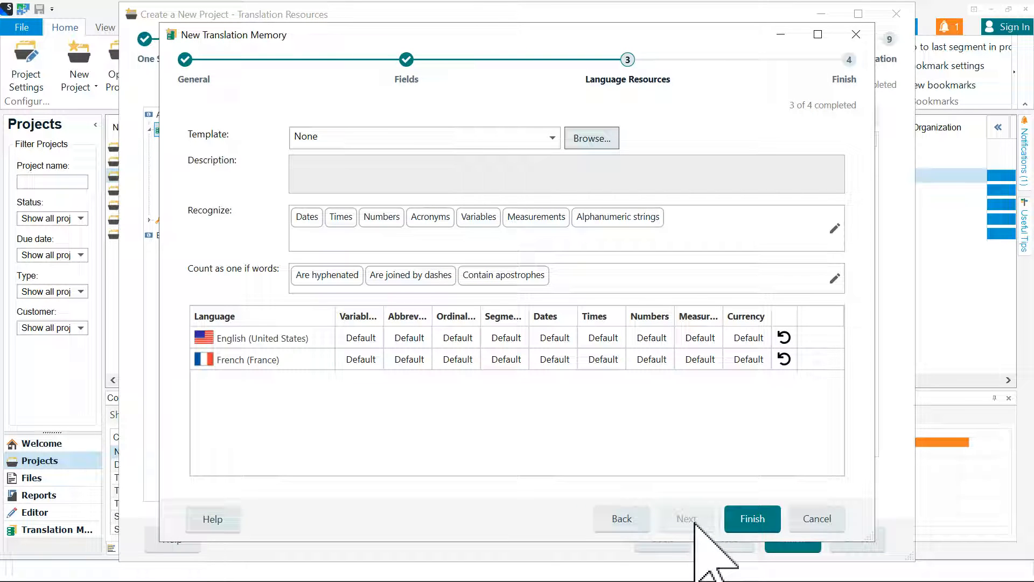
pyautogui.click(740, 519)
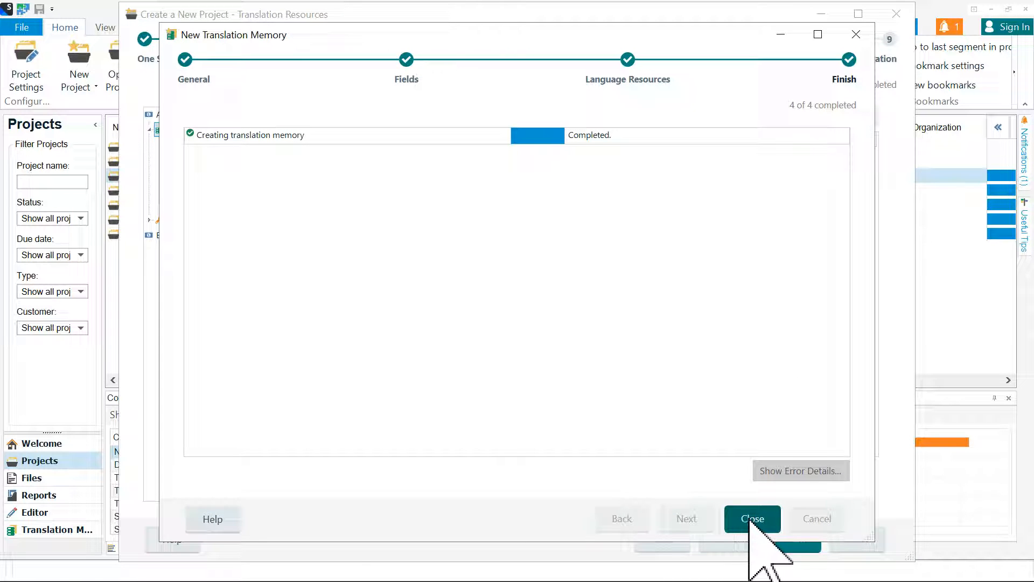
pyautogui.click(750, 518)
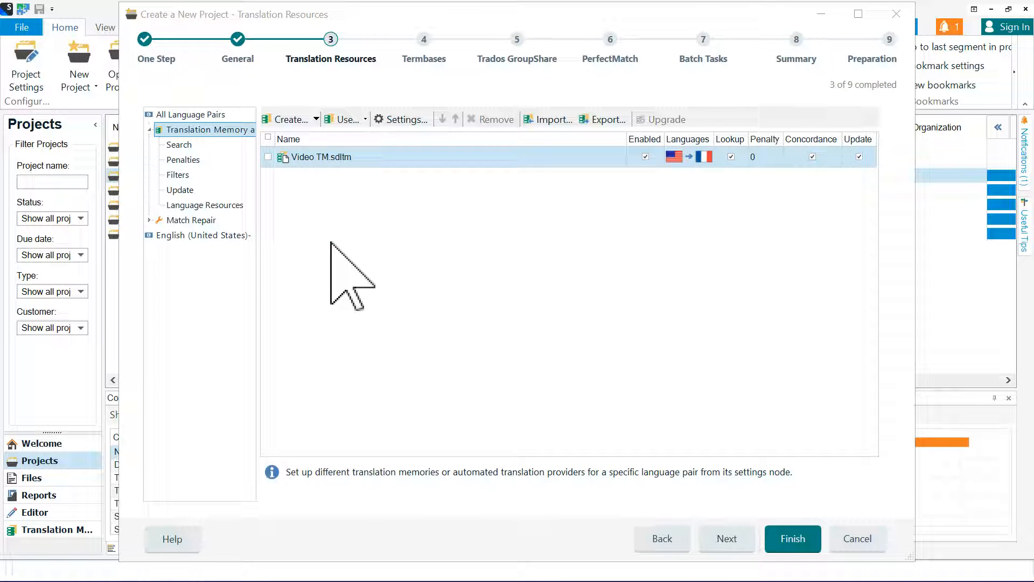
pyautogui.click(728, 538)
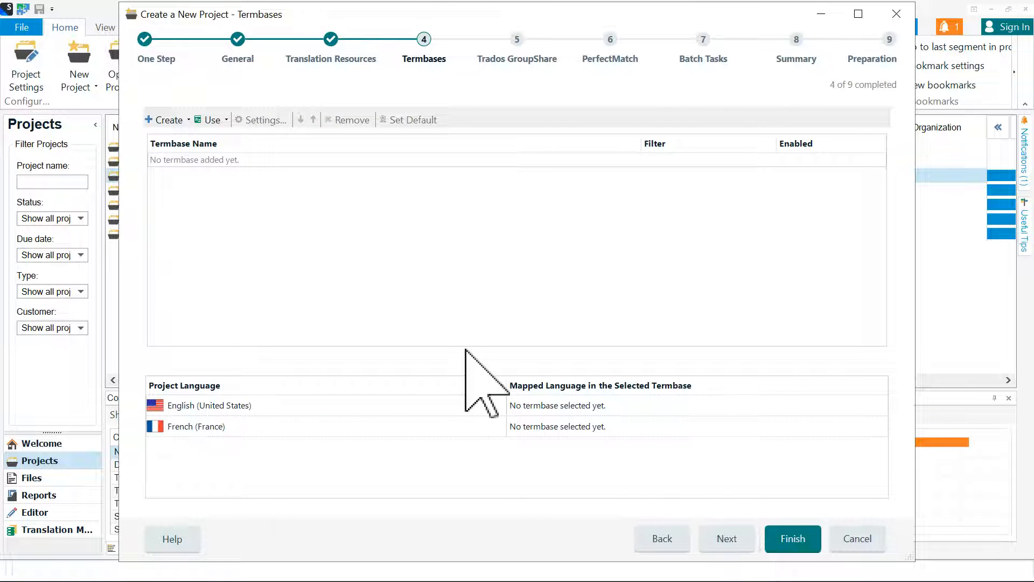
# Step: Start a new file-based termbase for the project, defined from scratch and named "Video TB"
pyautogui.click(159, 119)
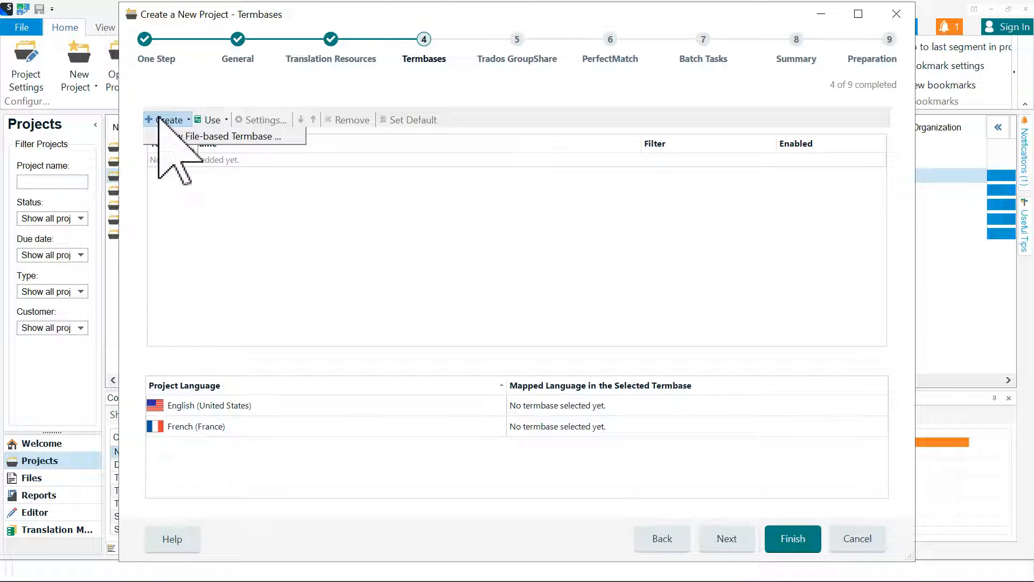
pyautogui.click(190, 136)
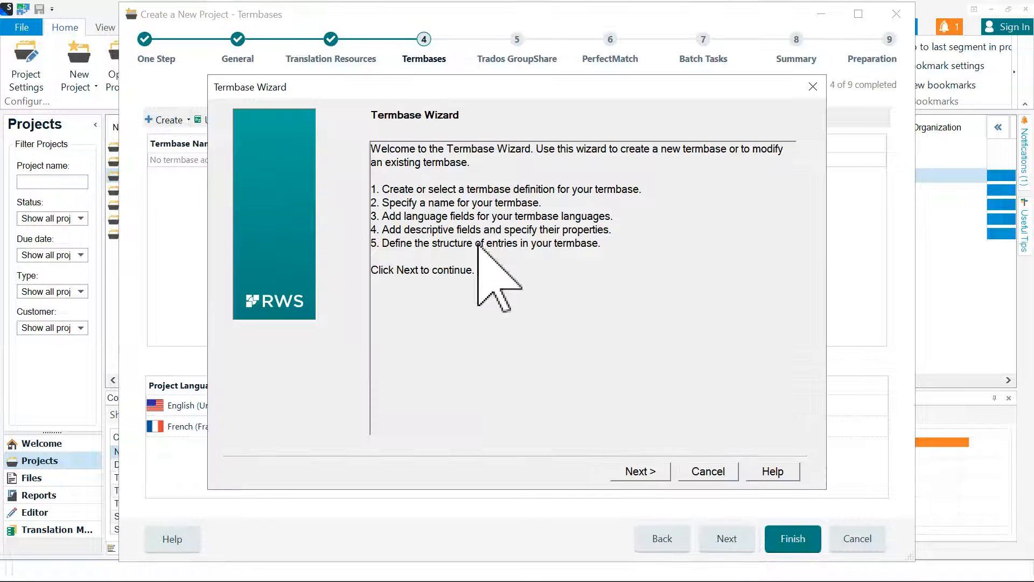
pyautogui.click(651, 470)
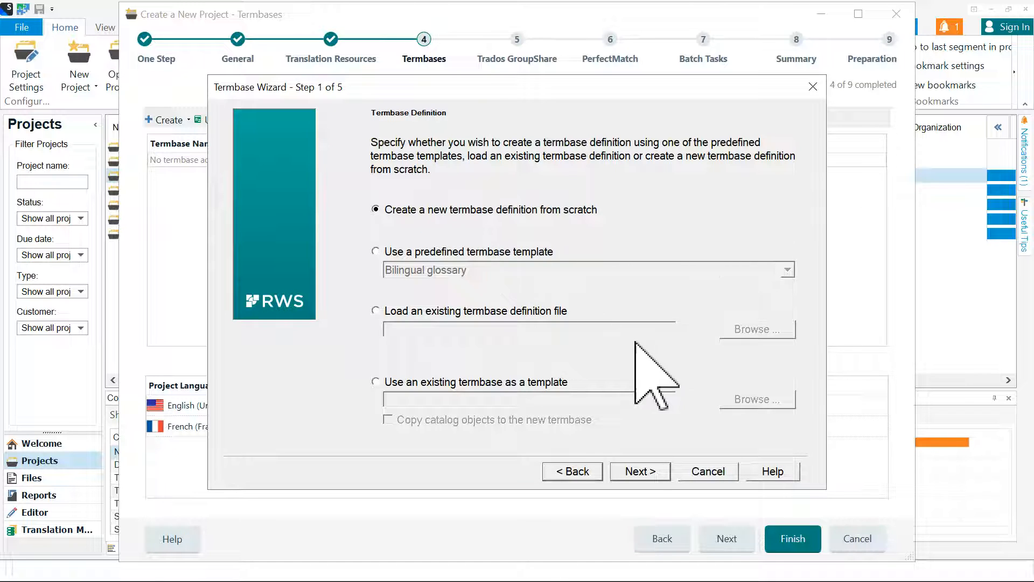
pyautogui.click(641, 471)
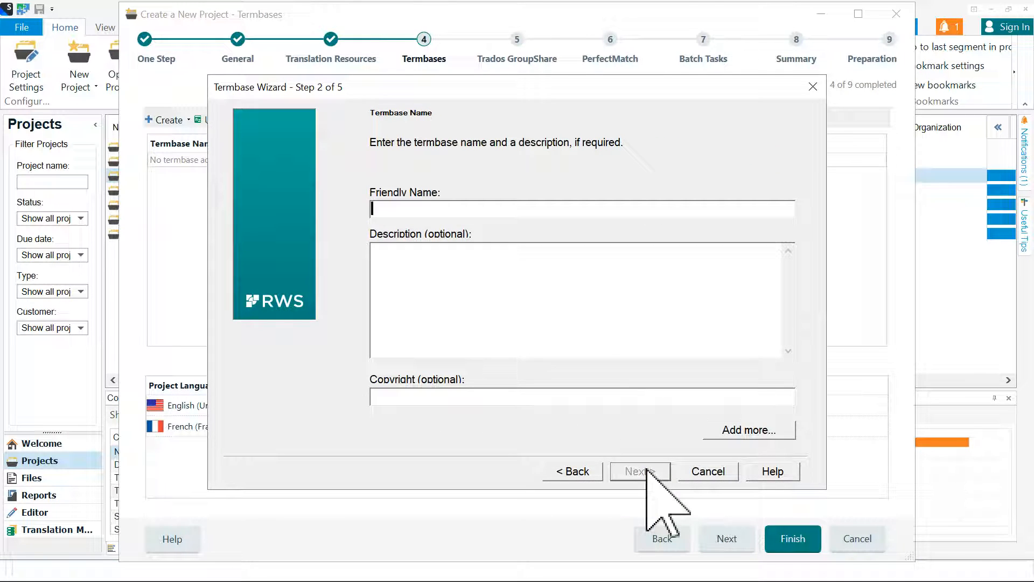
pyautogui.write('Video ')
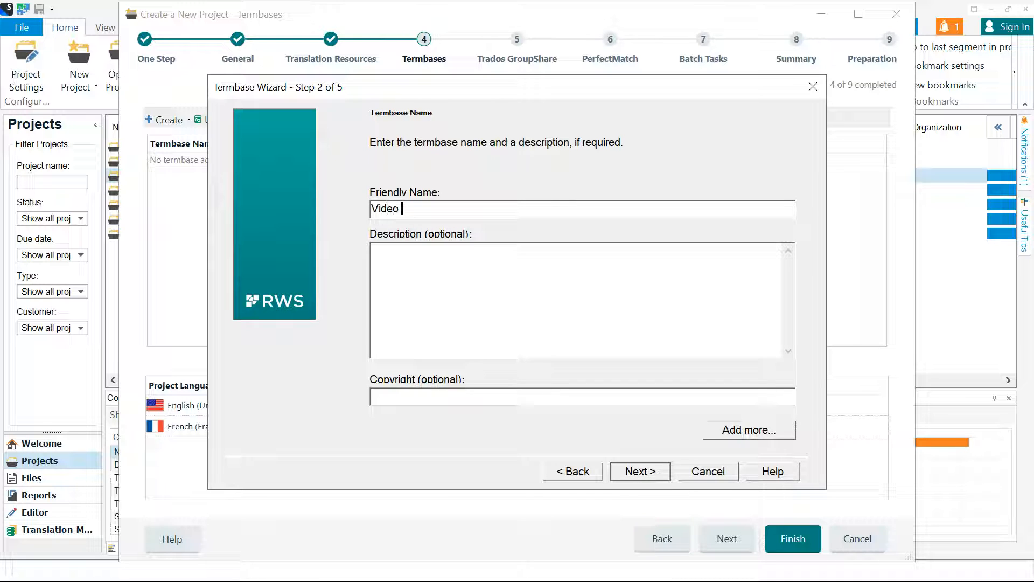
pyautogui.write('TB')
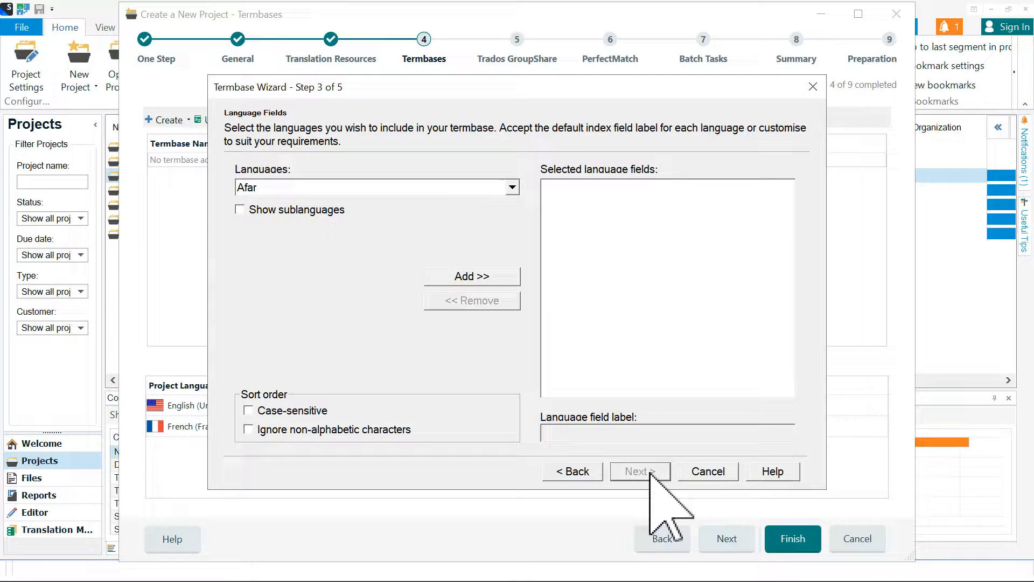
# Step: Add English and French as the termbase's language fields
pyautogui.click(377, 185)
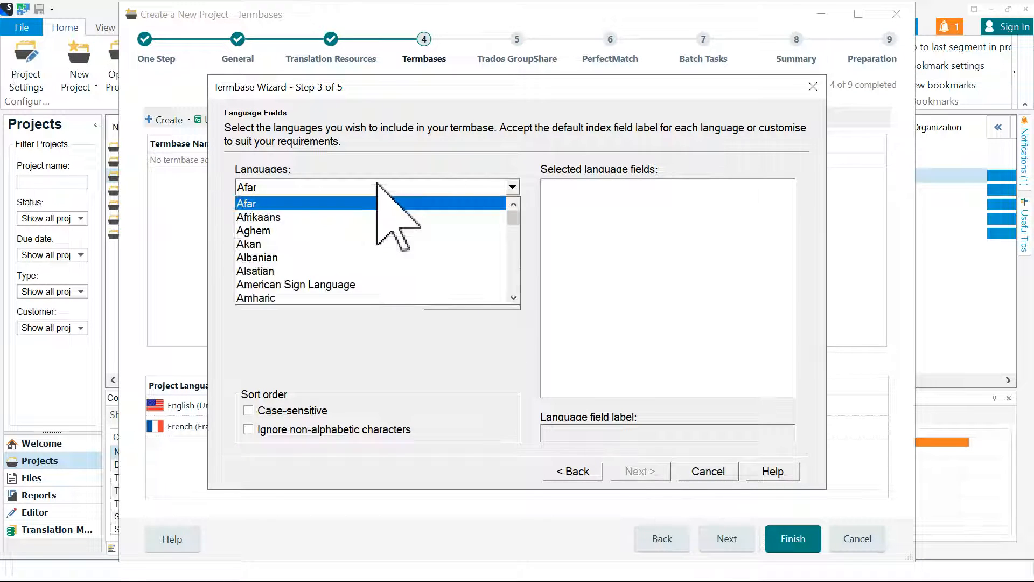
pyautogui.write('en')
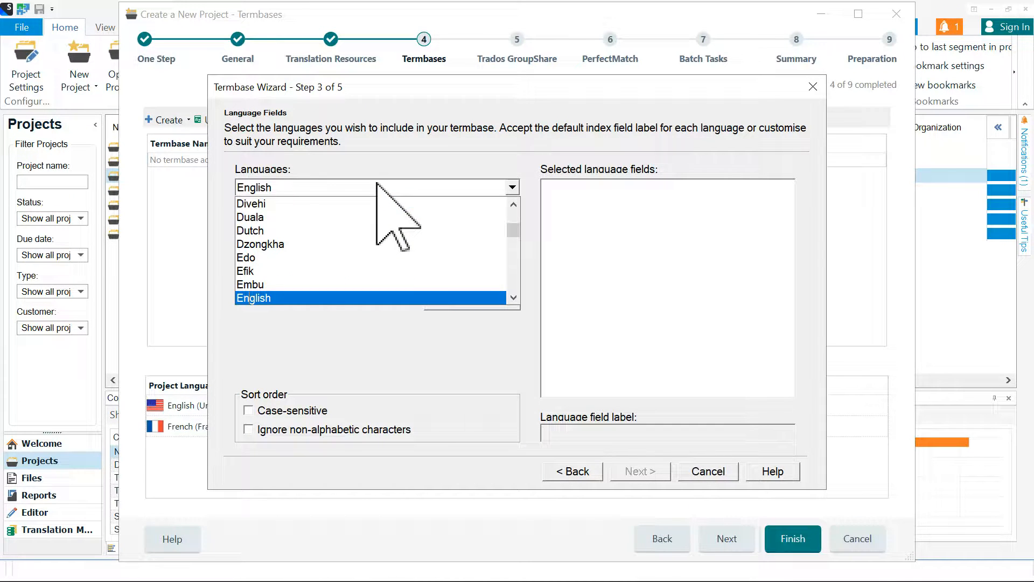
pyautogui.click(358, 296)
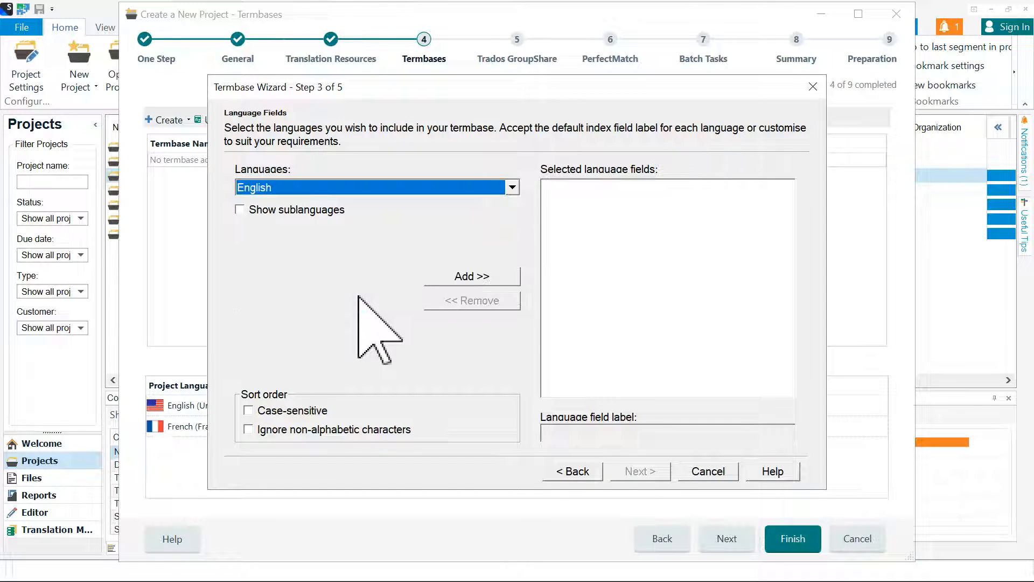
pyautogui.click(478, 276)
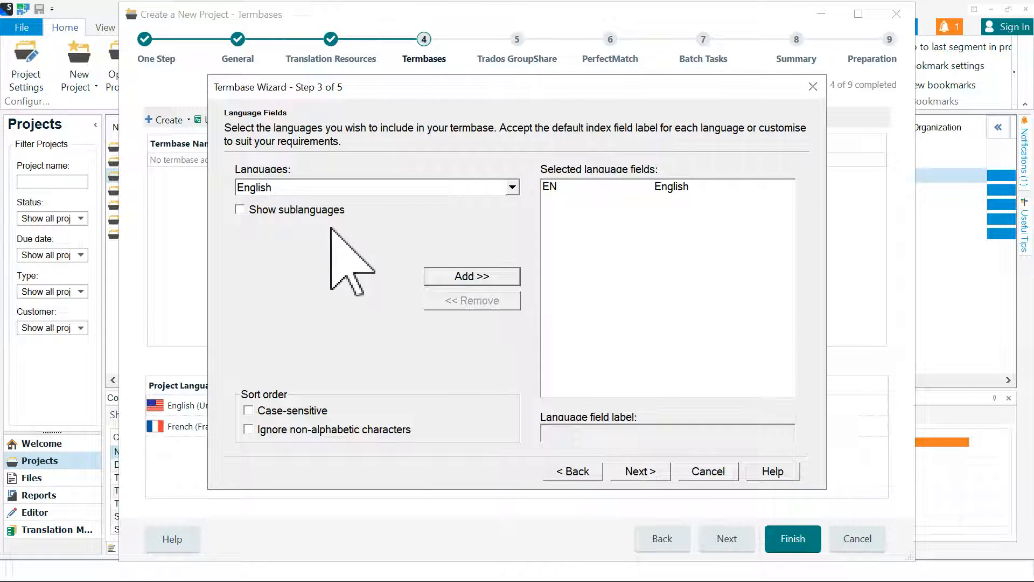
pyautogui.click(302, 186)
pyautogui.write('fr')
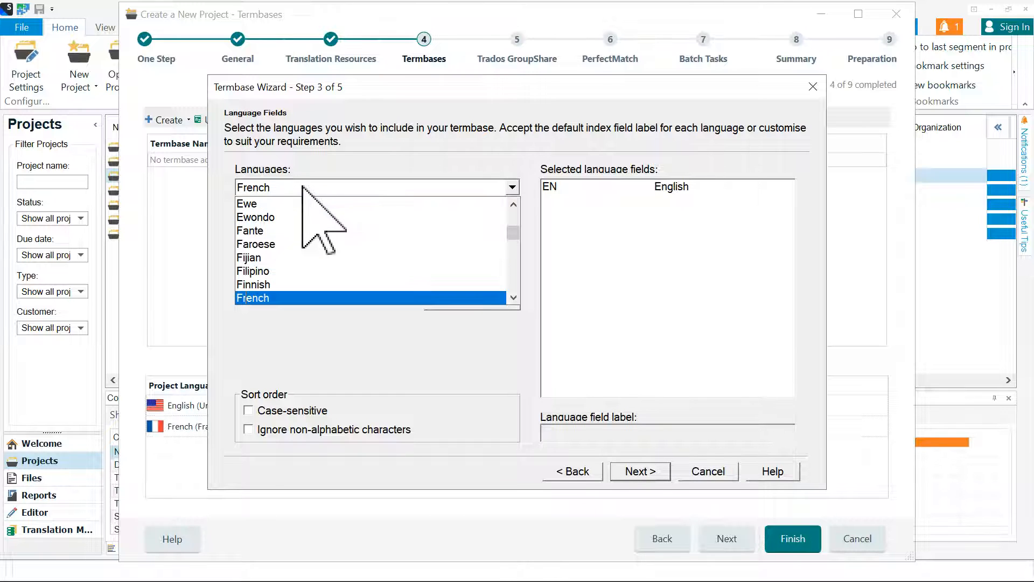
pyautogui.click(299, 295)
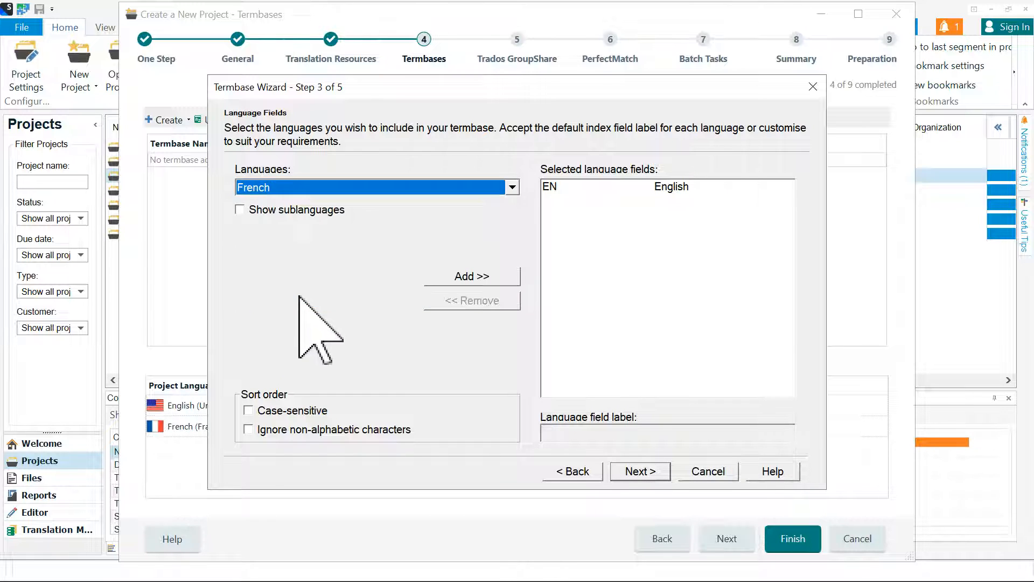
pyautogui.click(471, 278)
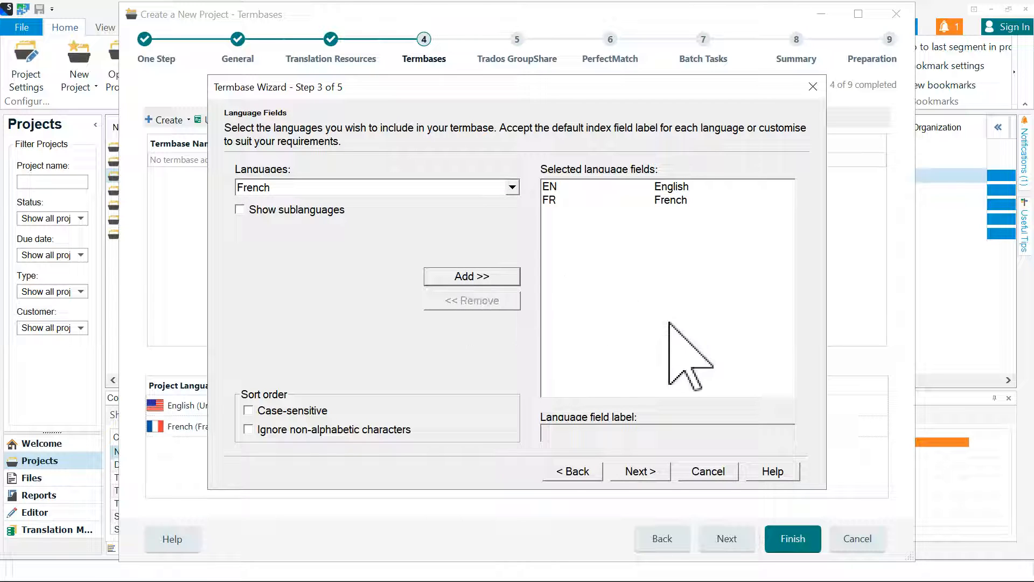
# Step: Finish creating the termbase without descriptive fields and with the default entry structure
pyautogui.click(647, 472)
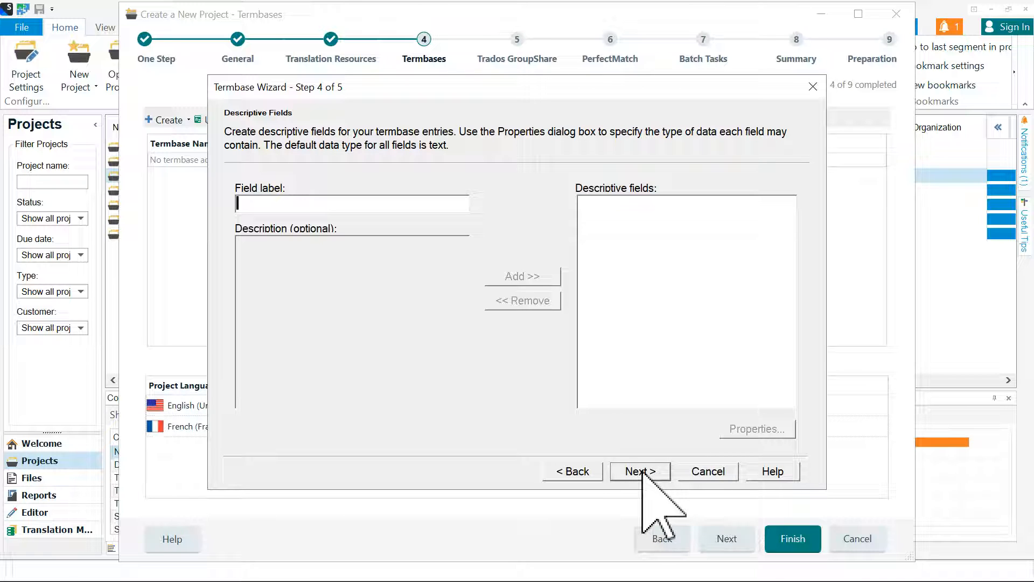
pyautogui.click(640, 471)
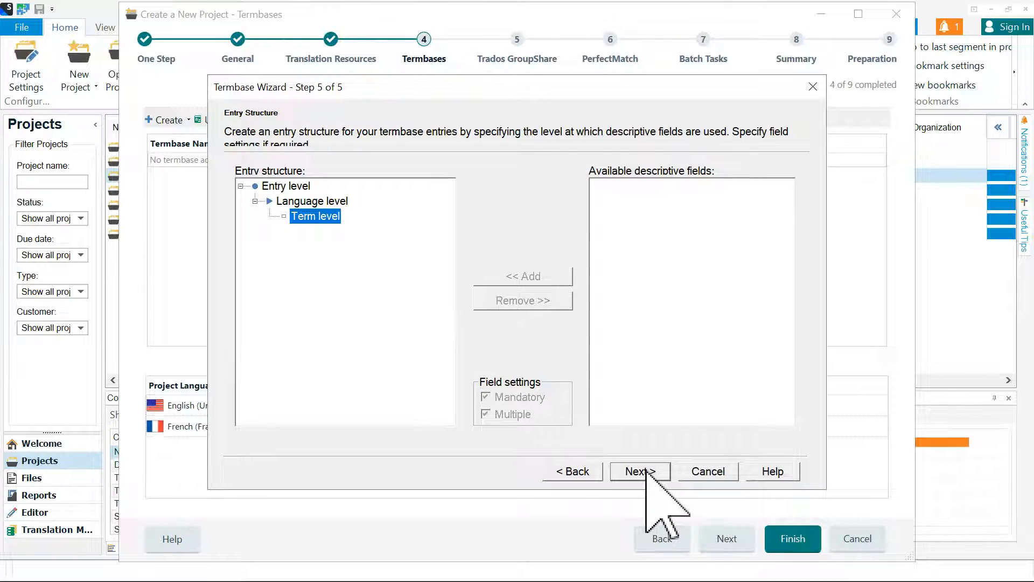
pyautogui.click(643, 471)
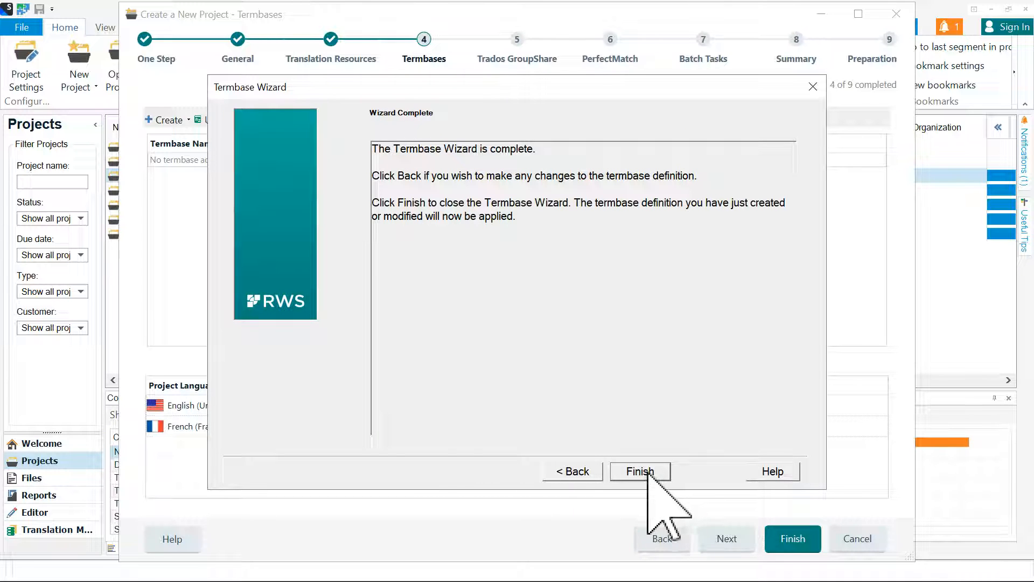
pyautogui.click(641, 471)
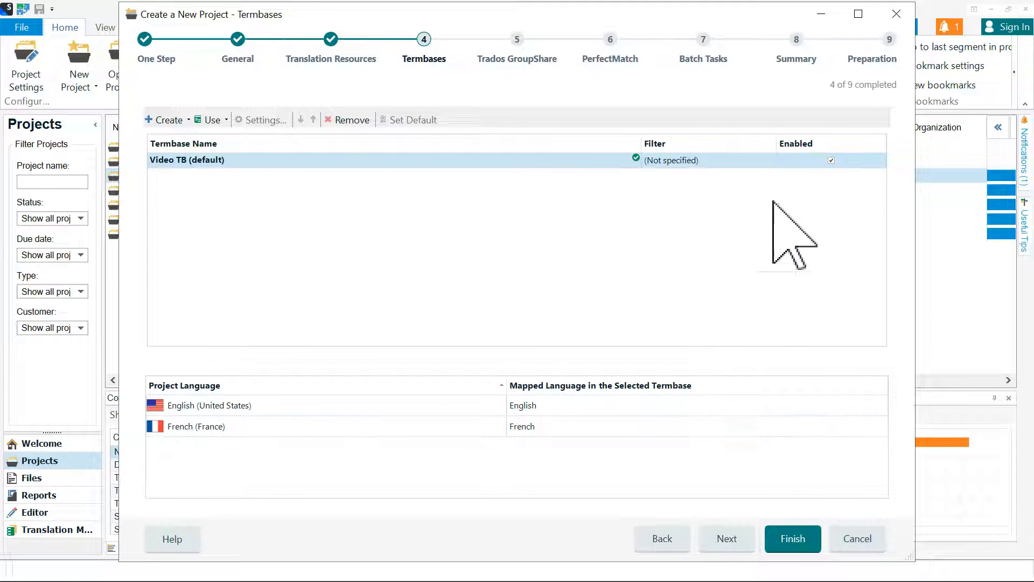
# Step: Accept the default GroupShare, PerfectMatch and "Prepare without project TM" settings, and finish creating the project without storing its settings
pyautogui.click(728, 537)
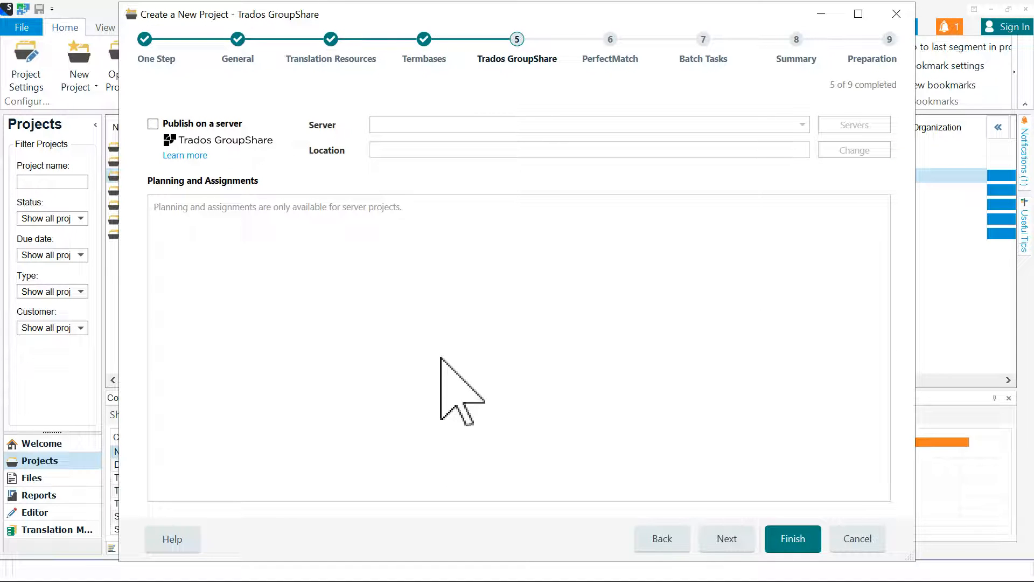
pyautogui.click(723, 539)
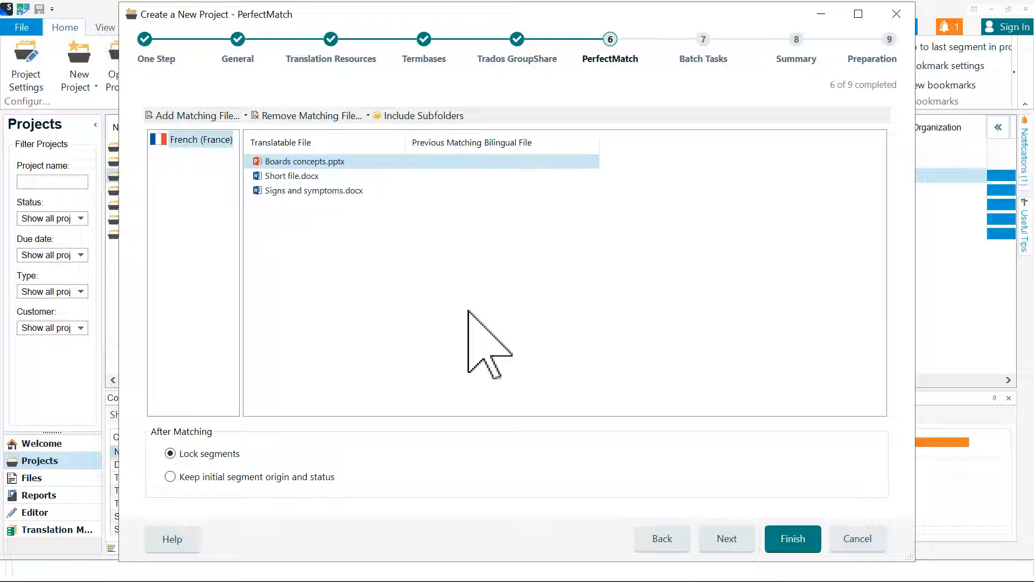
pyautogui.click(716, 537)
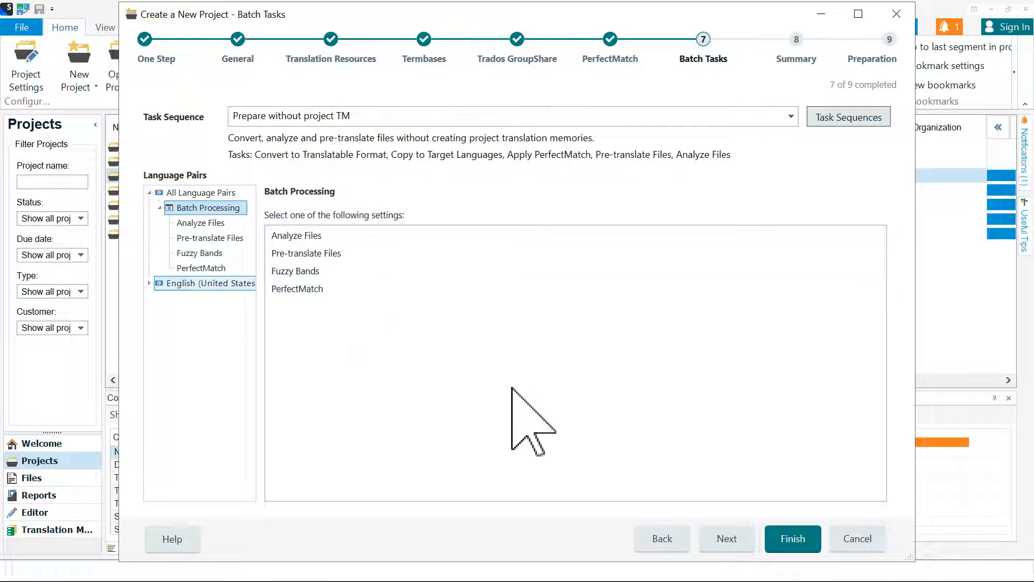
pyautogui.click(736, 535)
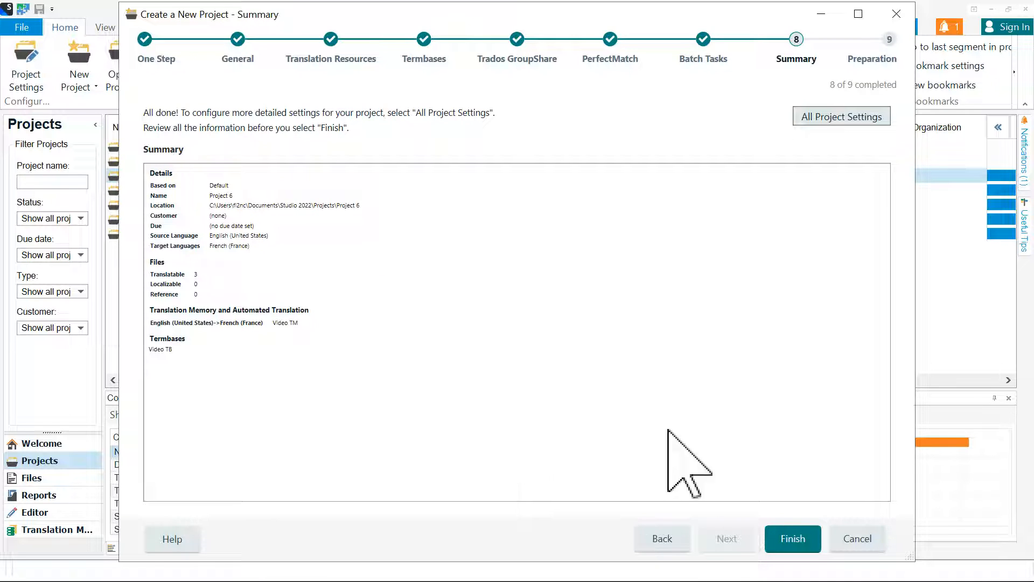
pyautogui.click(797, 541)
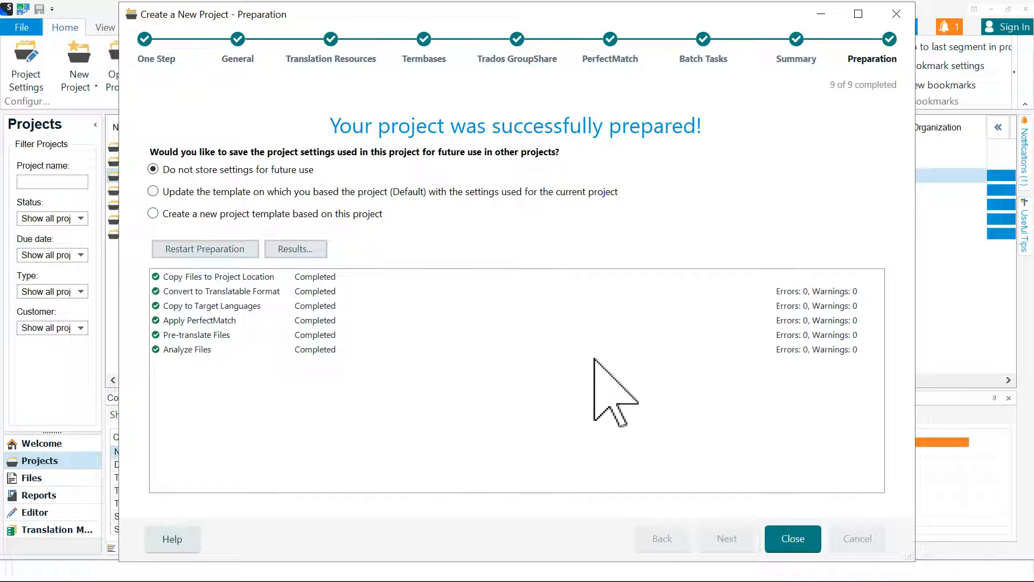
pyautogui.click(798, 539)
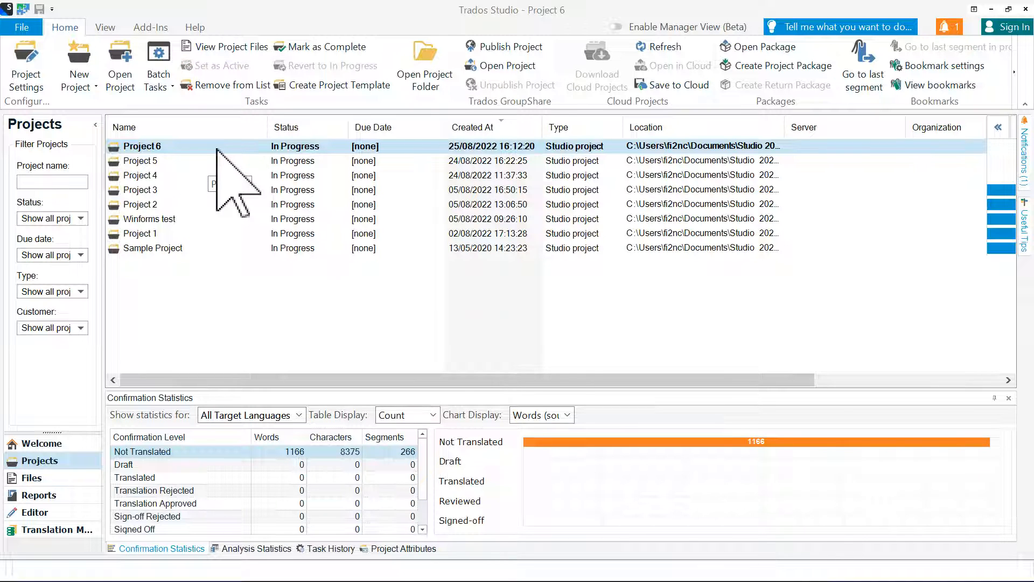
# Step: Open Signs and symptoms.docx from Project 6 for translation and show the Video TM translation results
pyautogui.doubleClick(216, 149)
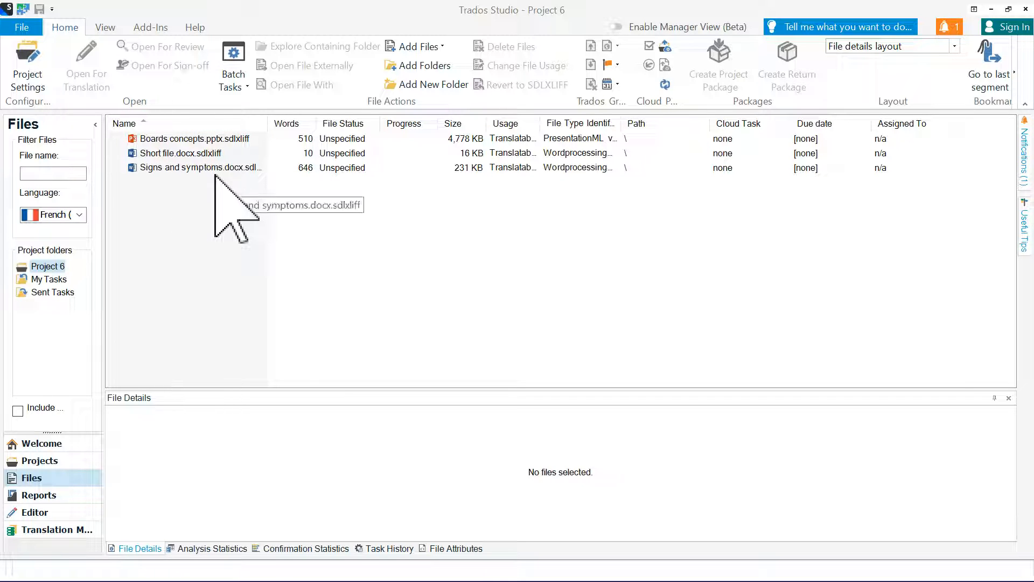
pyautogui.click(189, 167)
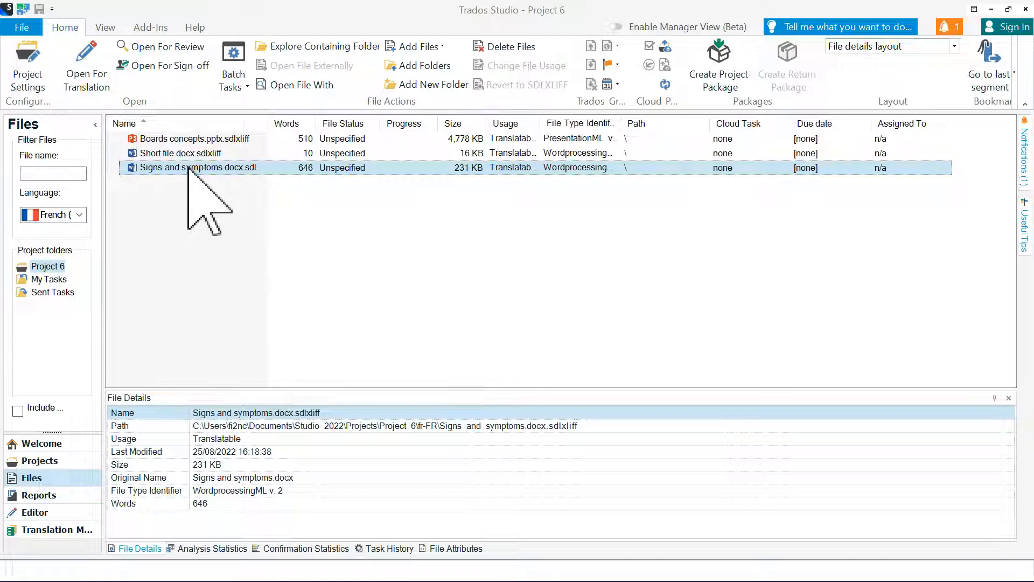
pyautogui.rightClick(188, 168)
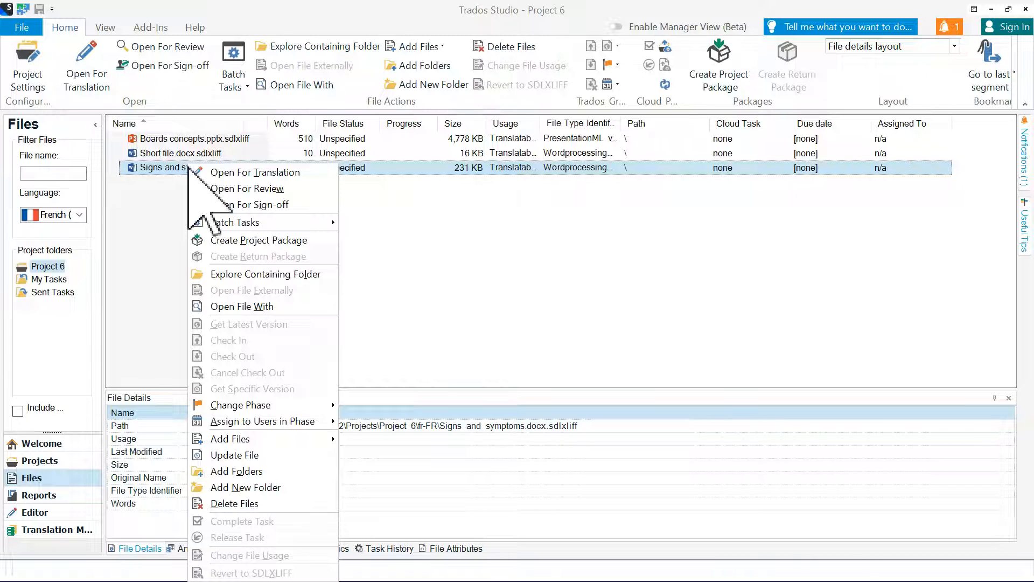
pyautogui.click(88, 65)
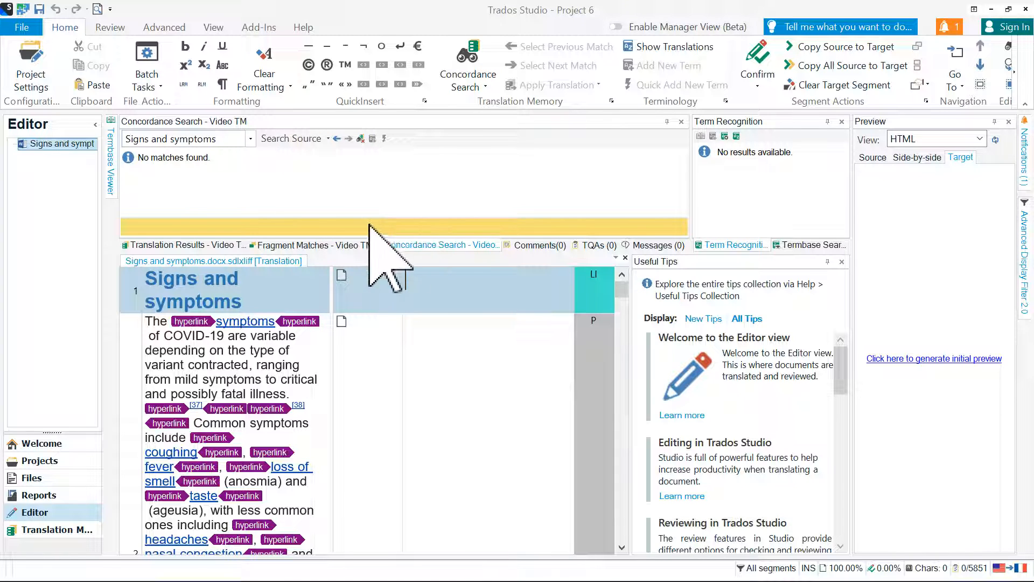
pyautogui.click(202, 241)
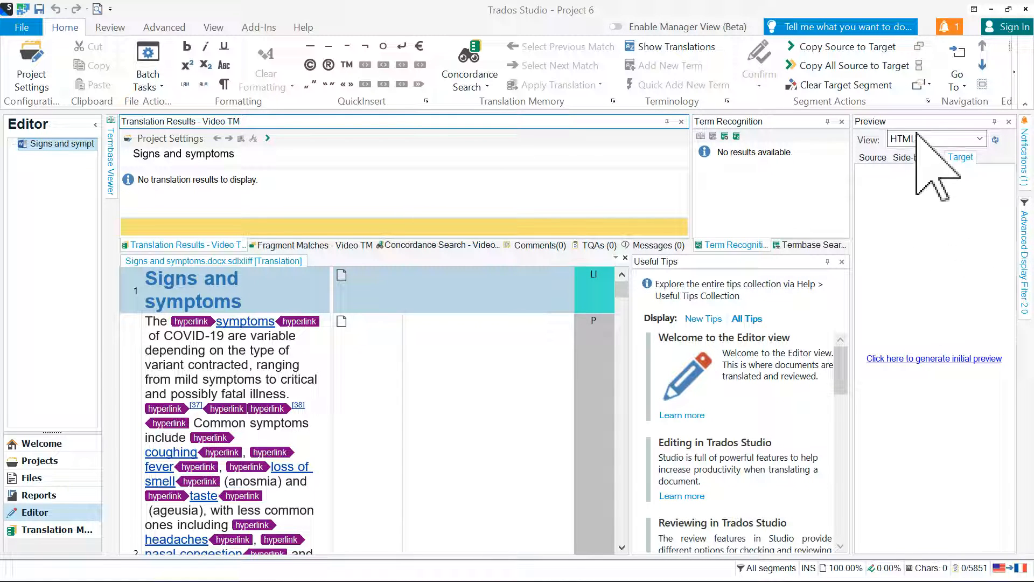
# Step: Switch the document preview to Microsoft Word and back to HTML
pyautogui.click(922, 136)
pyautogui.click(945, 173)
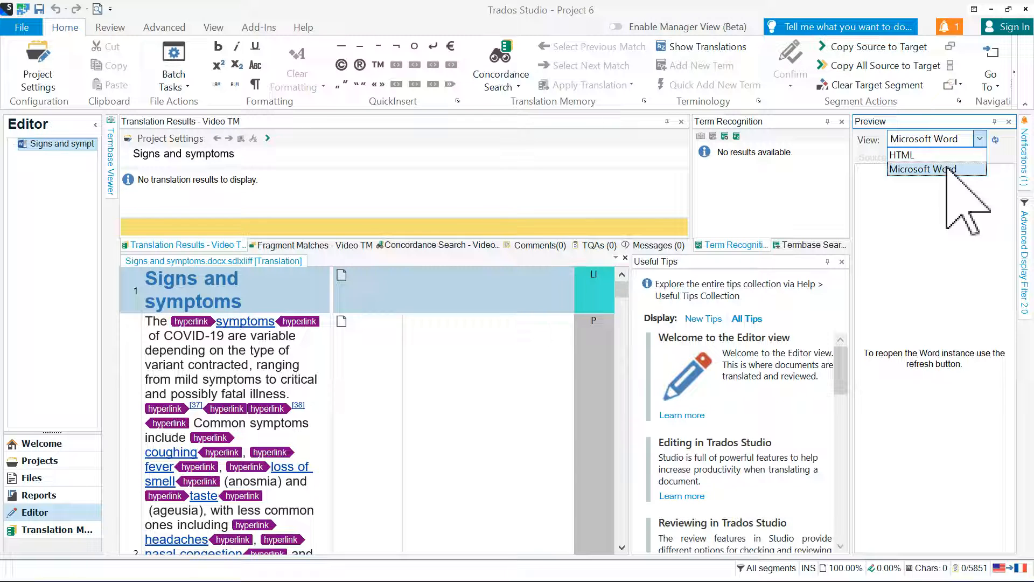
pyautogui.click(943, 156)
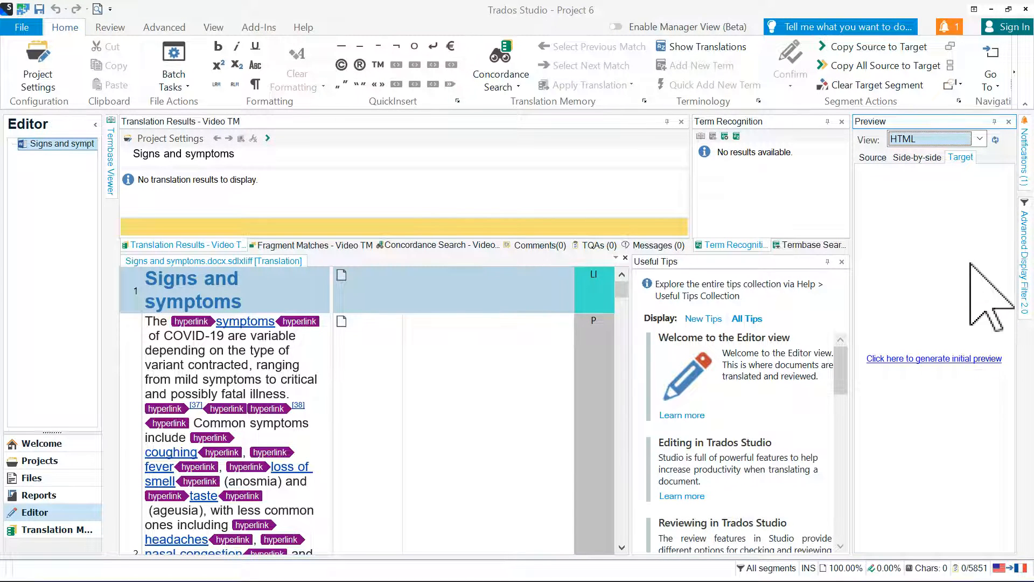
# Step: Generate the initial HTML preview and jump from it to the paragraph about COVID-19 symptoms in the document
pyautogui.click(945, 360)
pyautogui.moveTo(907, 538); pyautogui.dragTo(917, 543)
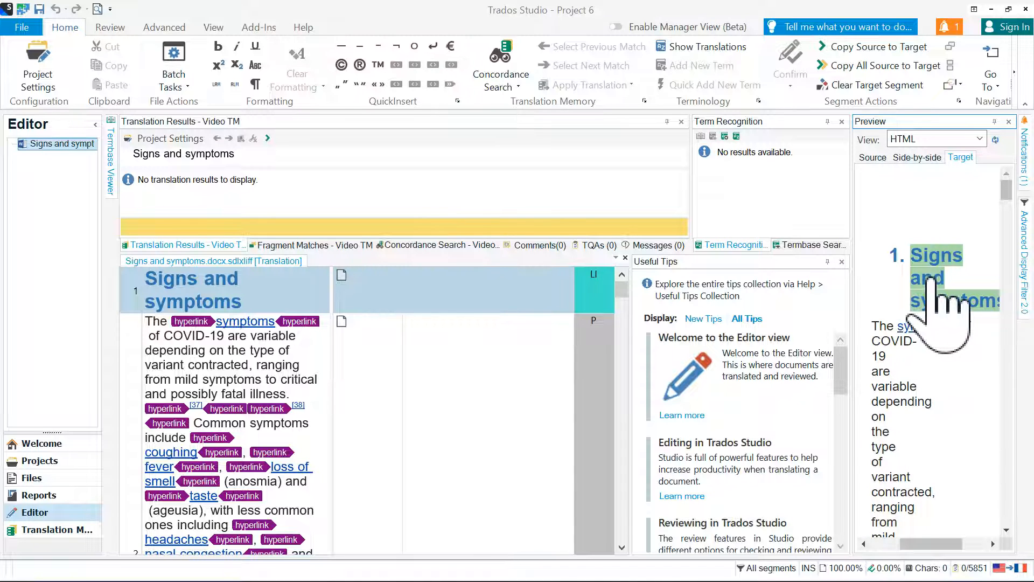
pyautogui.click(894, 386)
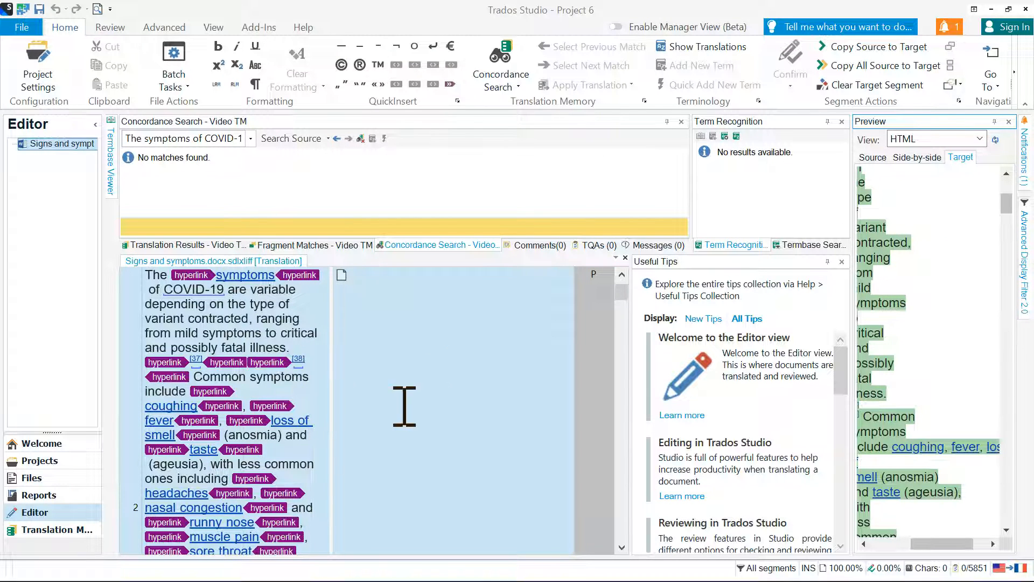
pyautogui.scroll(2, 625, 290)
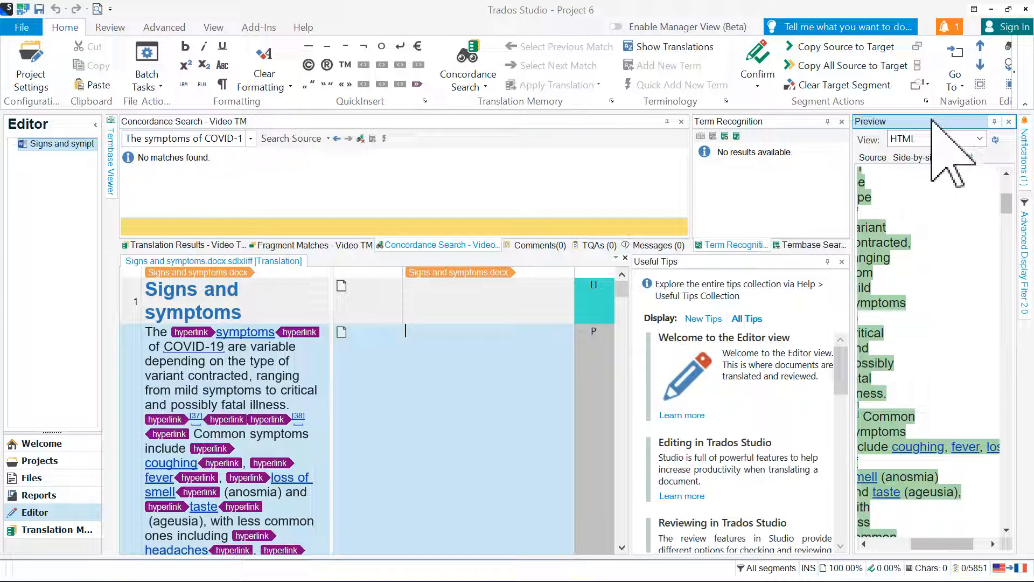
# Step: Undock the Preview window, move it as a floating window and dock it back in place
pyautogui.doubleClick(932, 119)
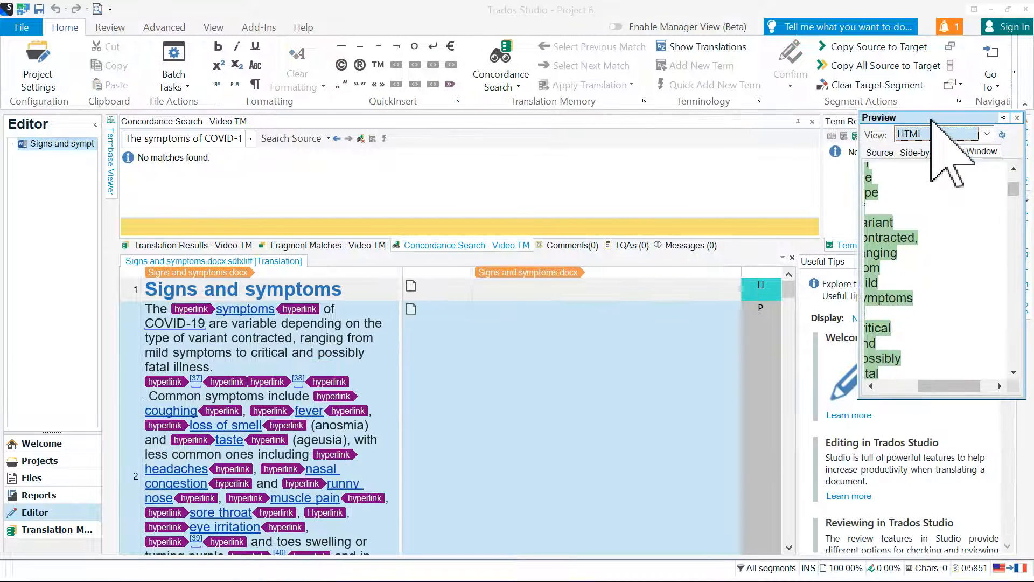
pyautogui.moveTo(932, 119); pyautogui.dragTo(886, 137)
pyautogui.doubleClick(886, 138)
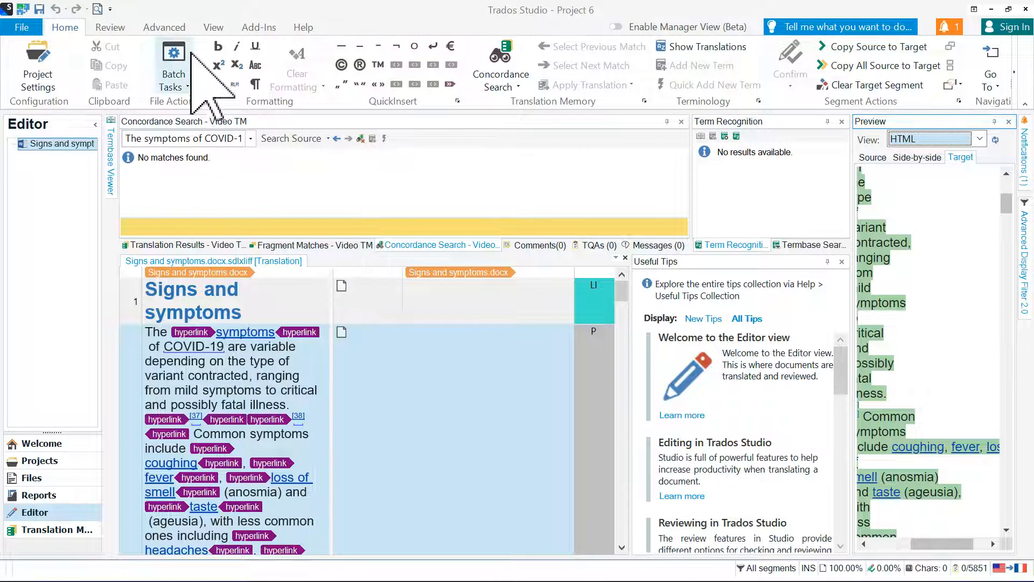
# Step: Try the Dark Gray color scheme for the interface and replace it with Light Gray
pyautogui.click(213, 28)
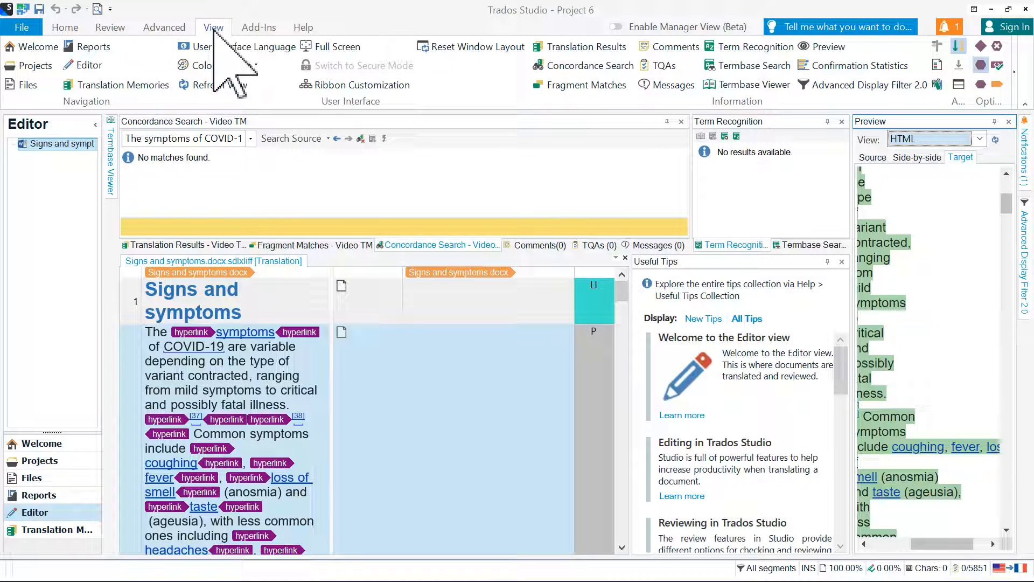
pyautogui.click(253, 66)
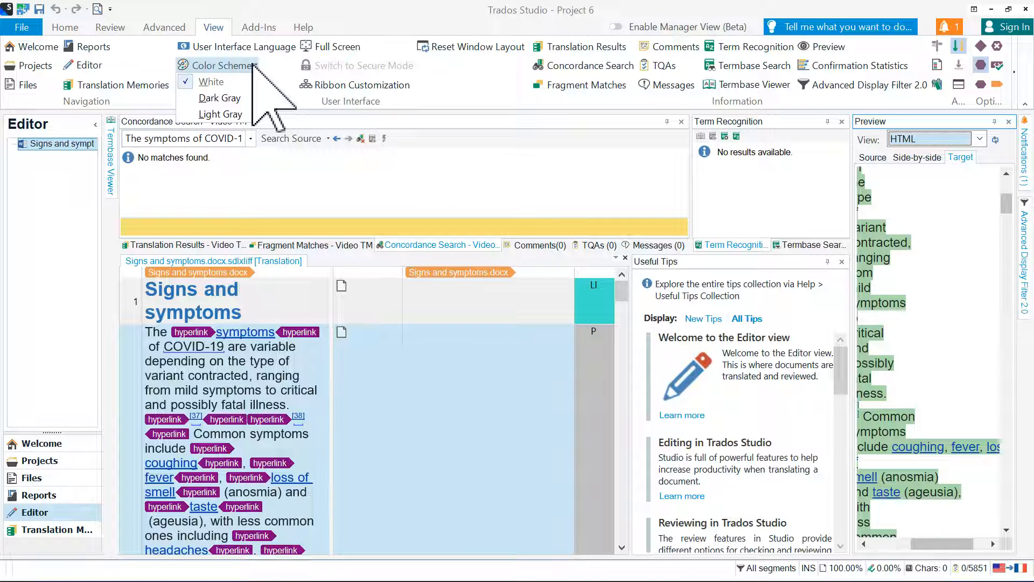
pyautogui.click(233, 98)
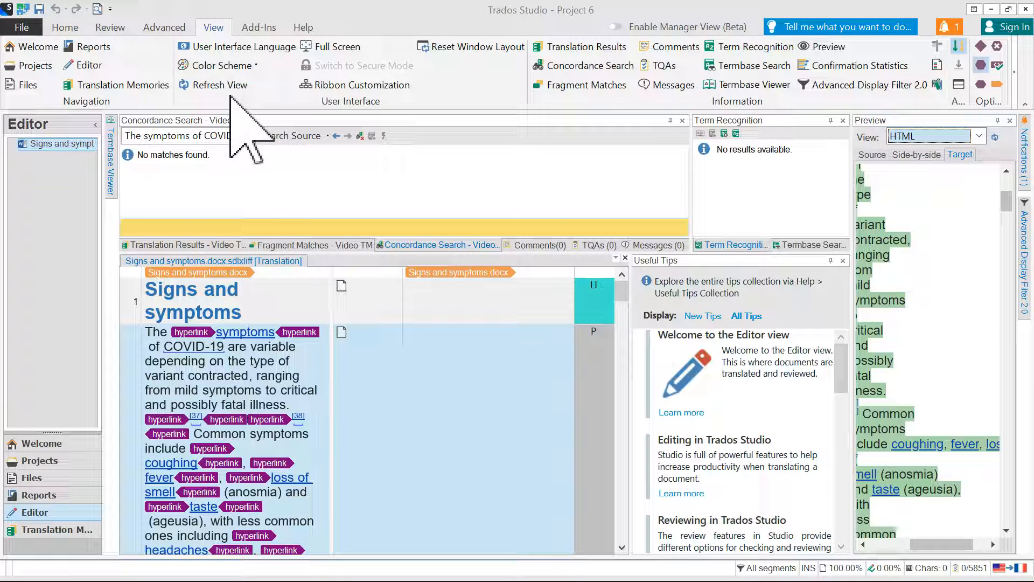
pyautogui.click(224, 65)
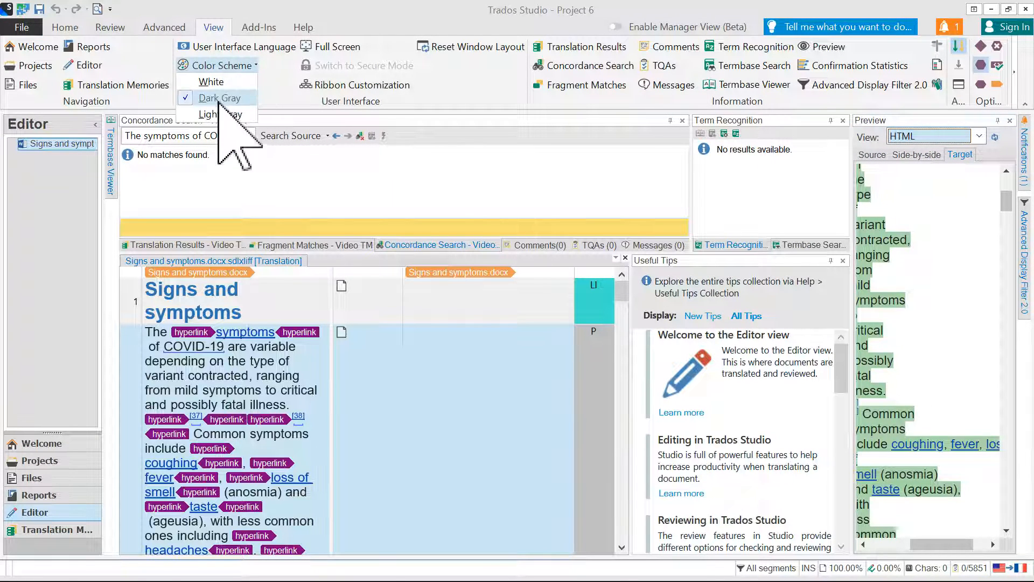
pyautogui.click(216, 113)
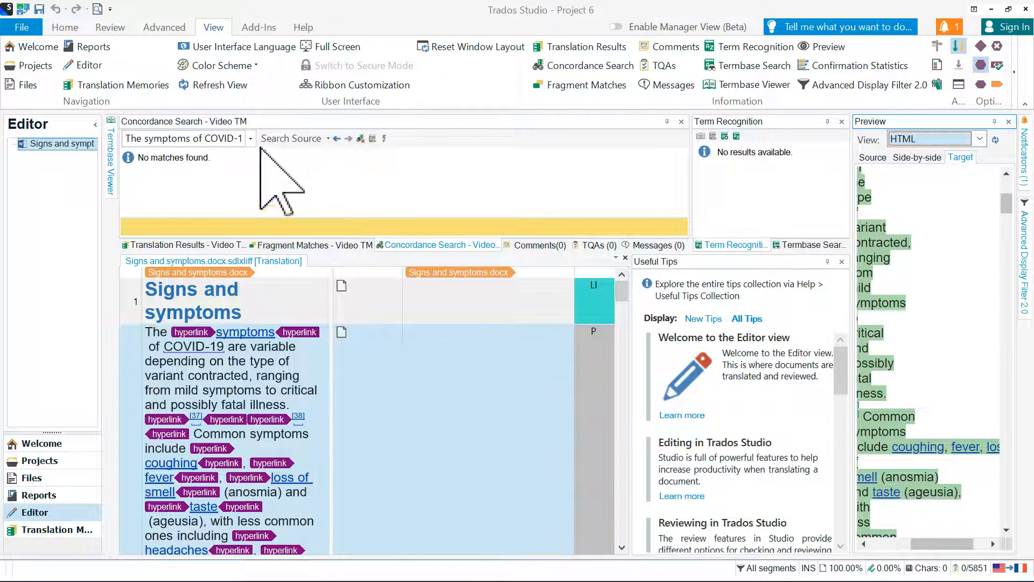
# Step: Look through the available user interface languages and leave English (United States) selected
pyautogui.click(220, 46)
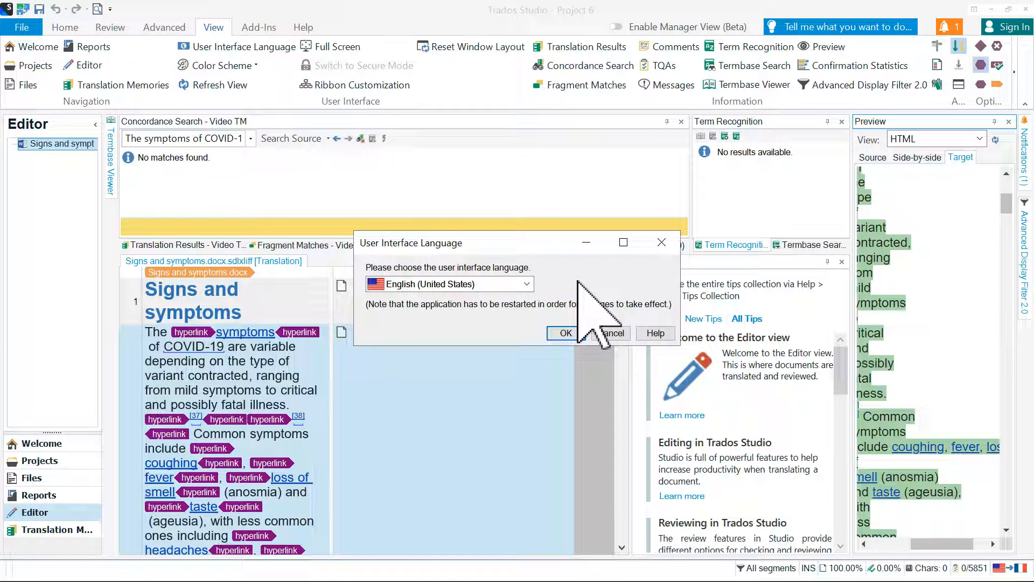
pyautogui.click(527, 284)
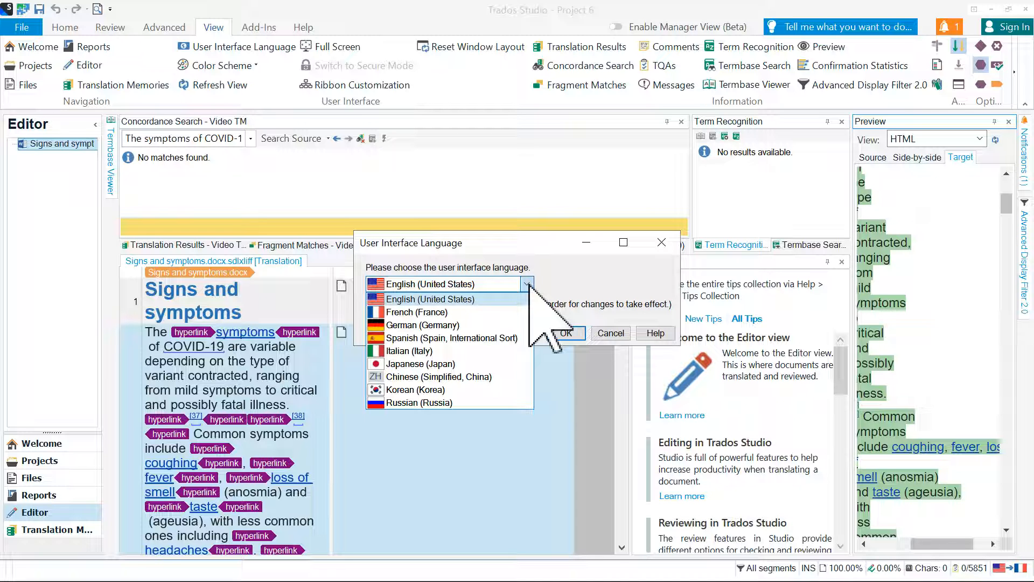
pyautogui.click(609, 254)
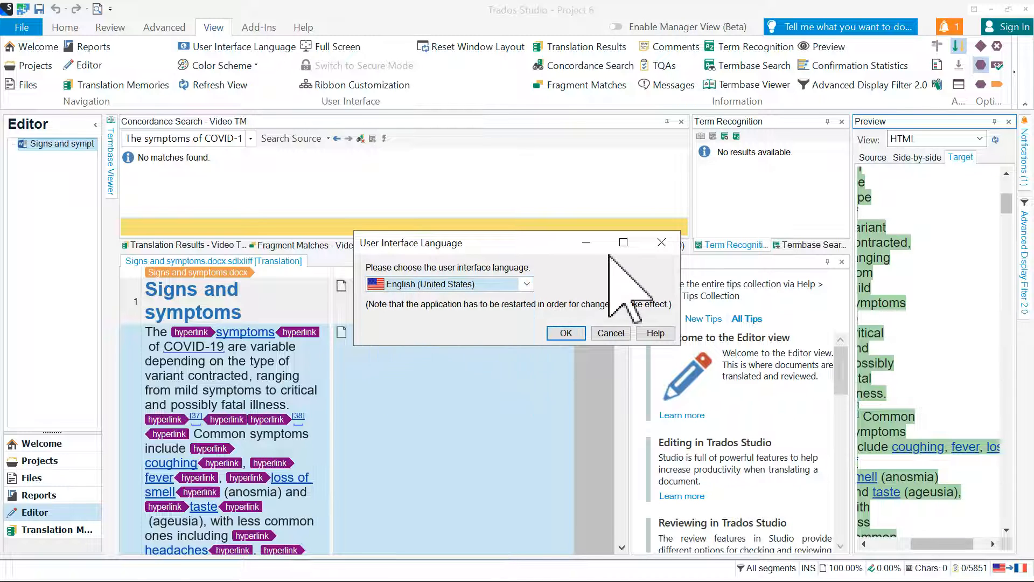
pyautogui.click(661, 242)
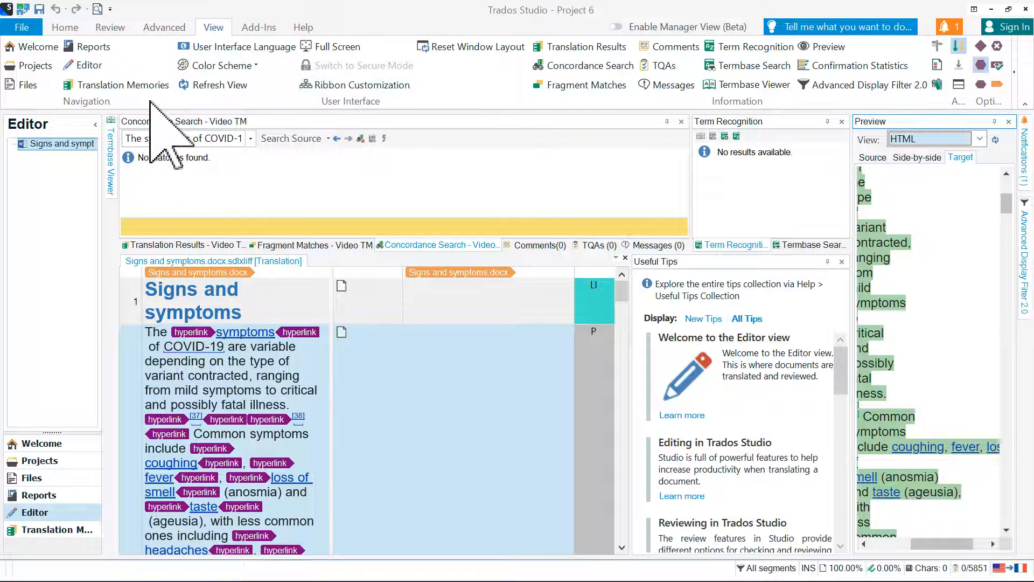
# Step: Translate segment 1 as "Signes et symptômes", correcting the accent with the spelling suggestion, and confirm the segment
pyautogui.click(66, 27)
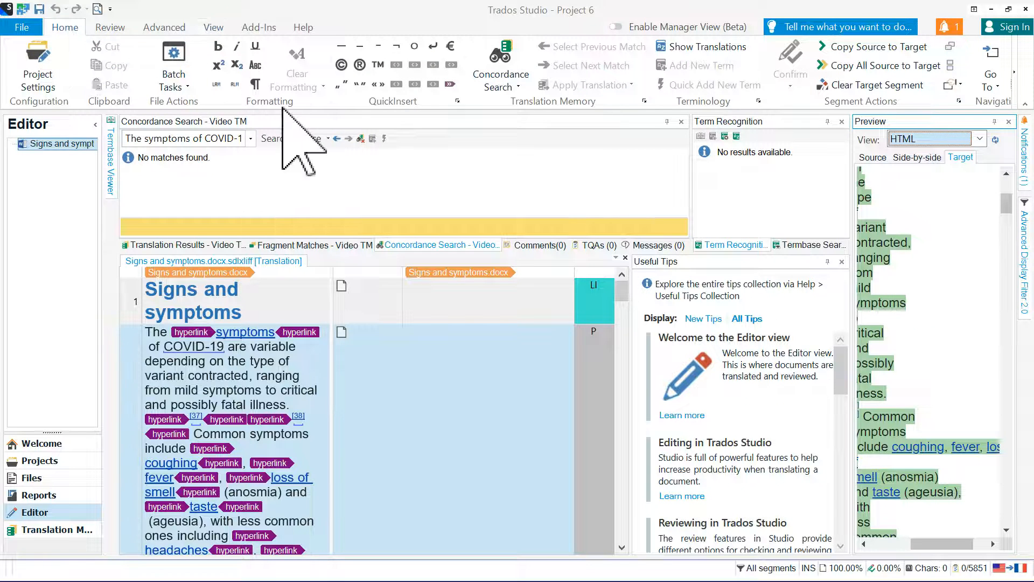
pyautogui.click(466, 311)
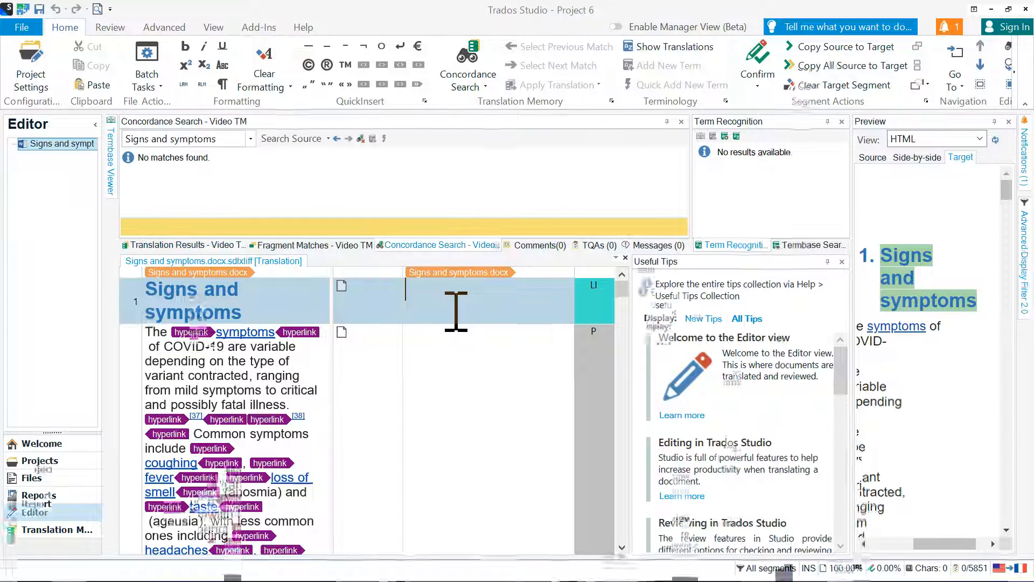
pyautogui.write('S')
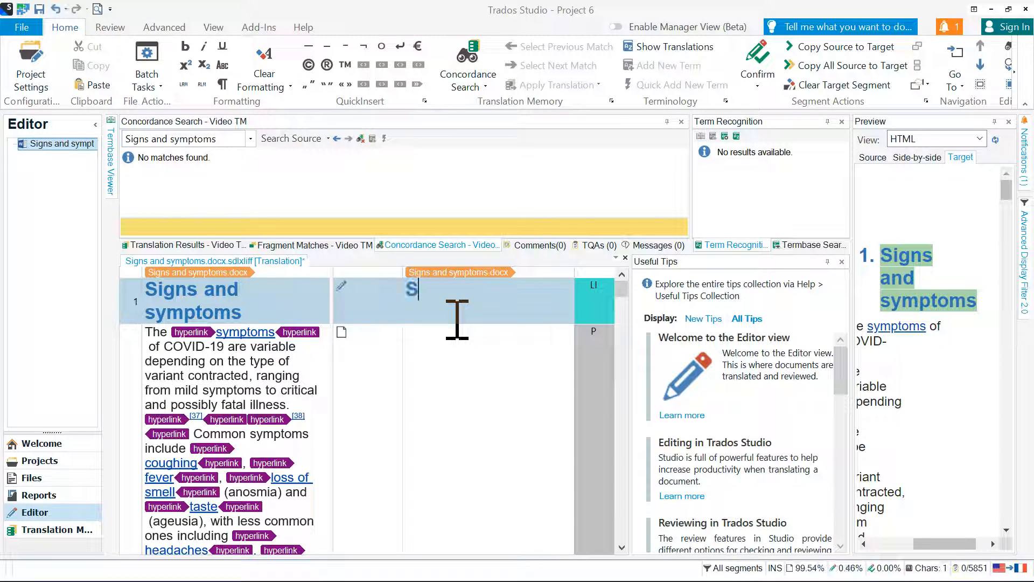
pyautogui.write('ignes et symptomes')
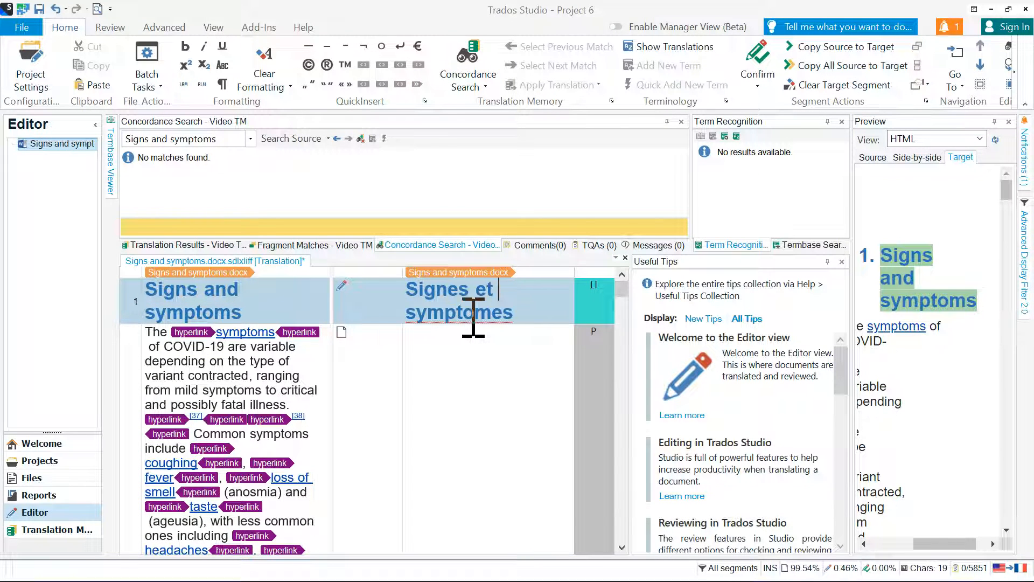
pyautogui.rightClick(464, 312)
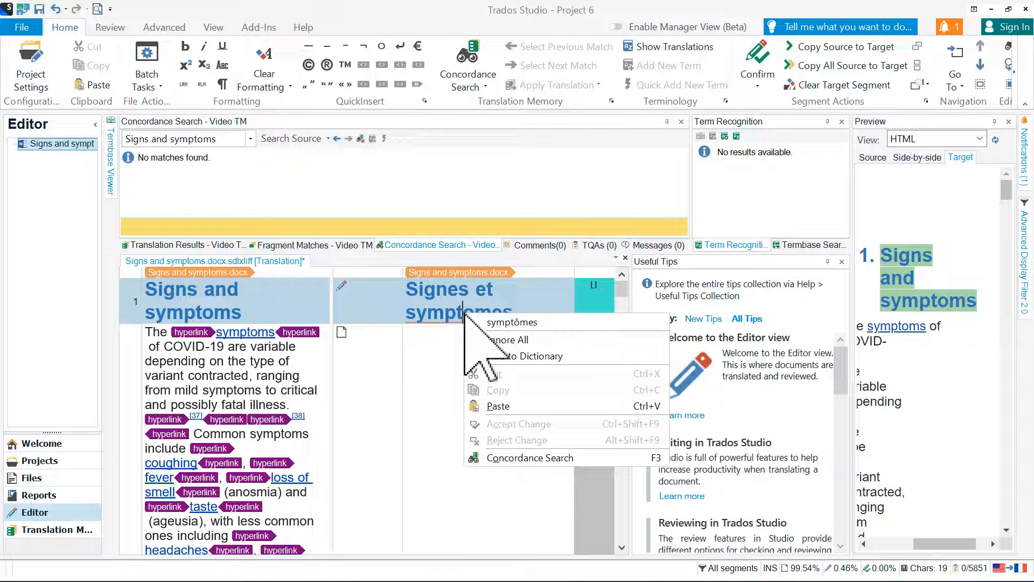
pyautogui.click(502, 321)
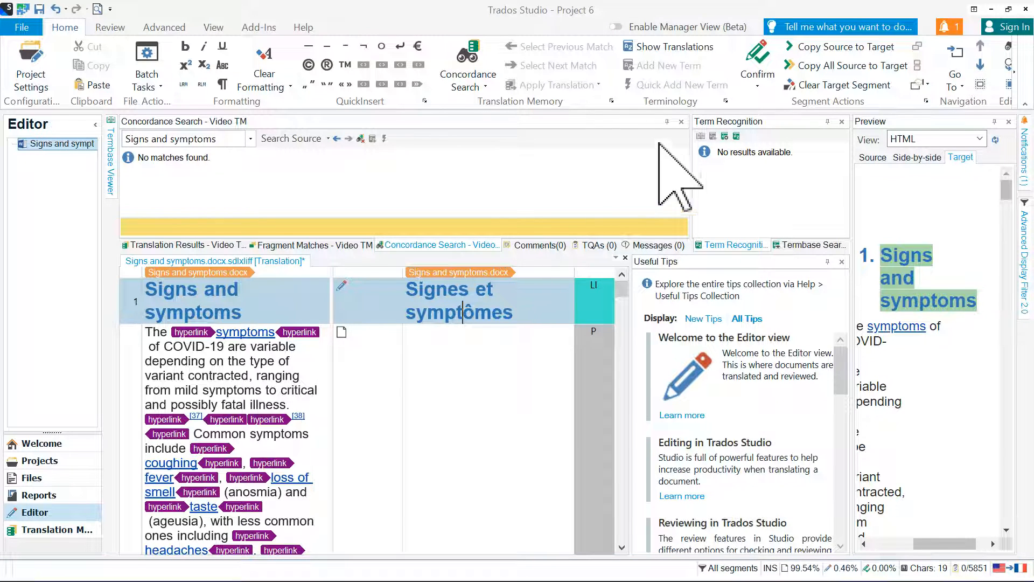
pyautogui.click(763, 54)
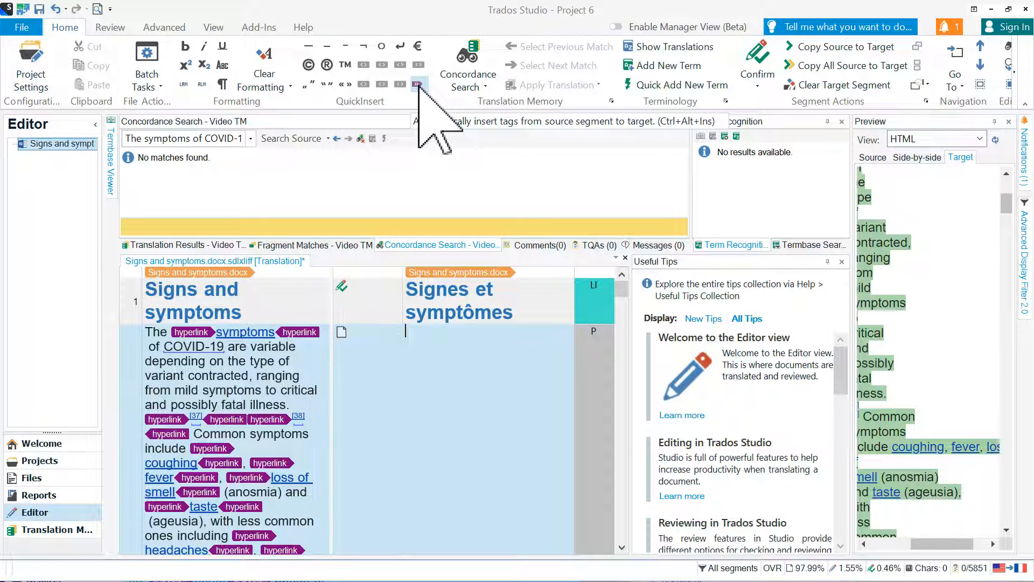
# Step: Use QuickPlace to insert the first hyperlink tag pair in segment 2's target and enter "symptômes" between the tags
pyautogui.rightClick(436, 347)
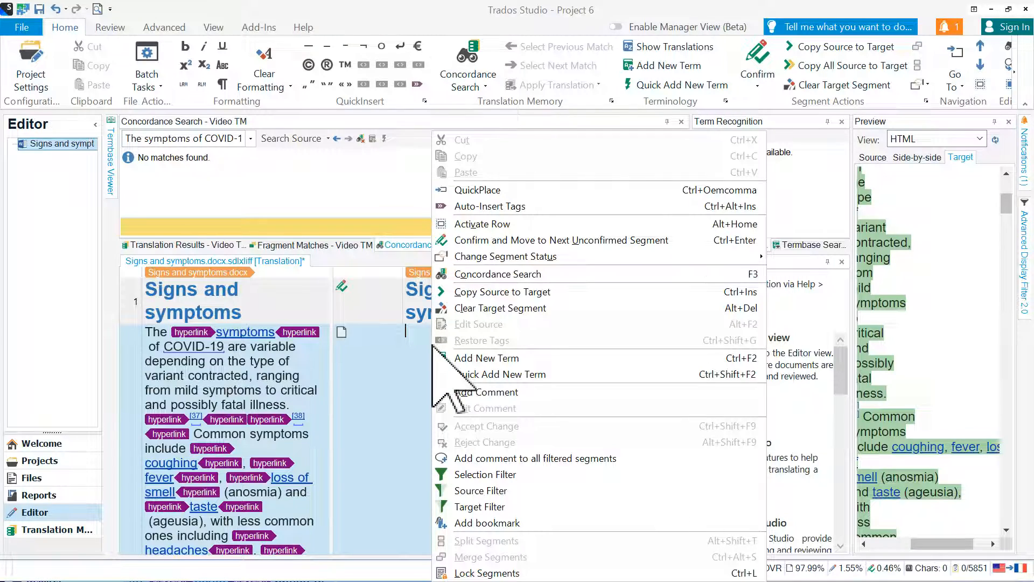
pyautogui.click(470, 189)
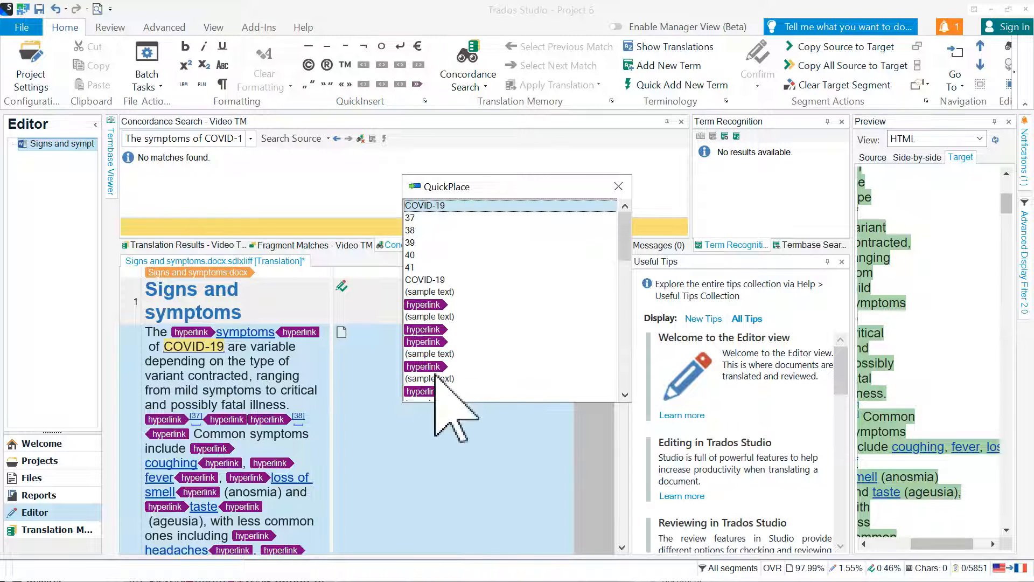
pyautogui.click(434, 305)
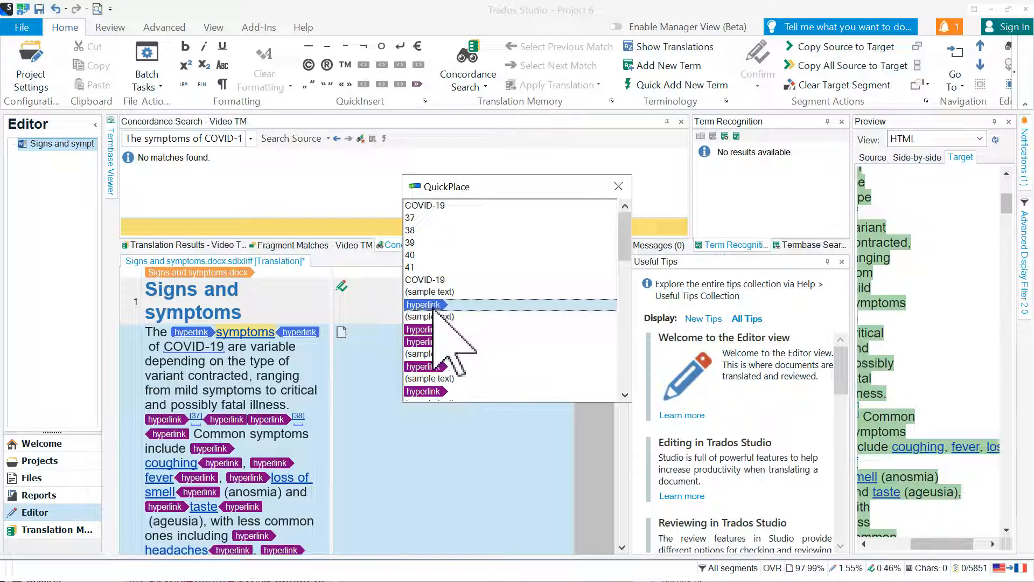
pyautogui.click(431, 329)
pyautogui.click(431, 343)
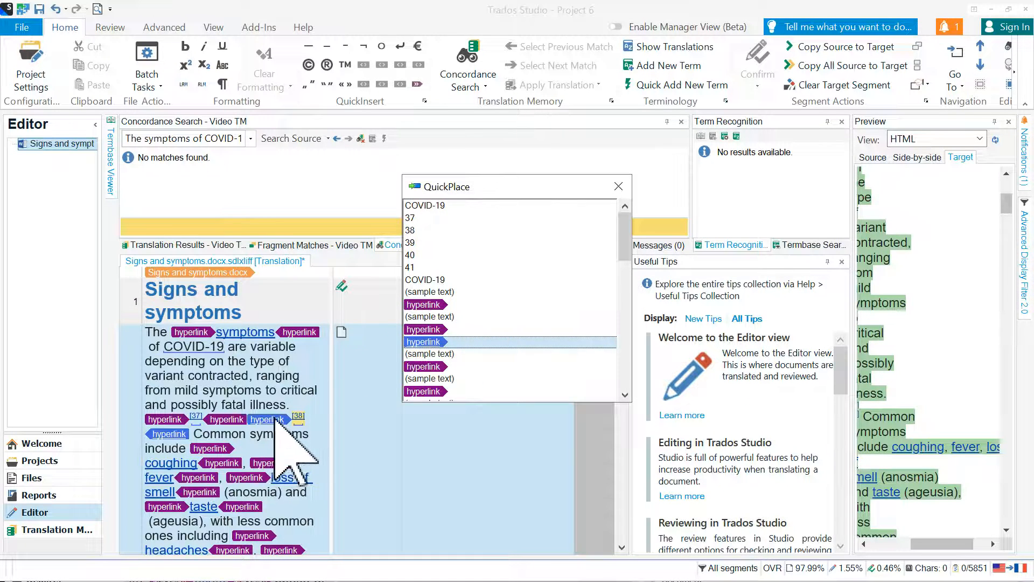
pyautogui.click(431, 305)
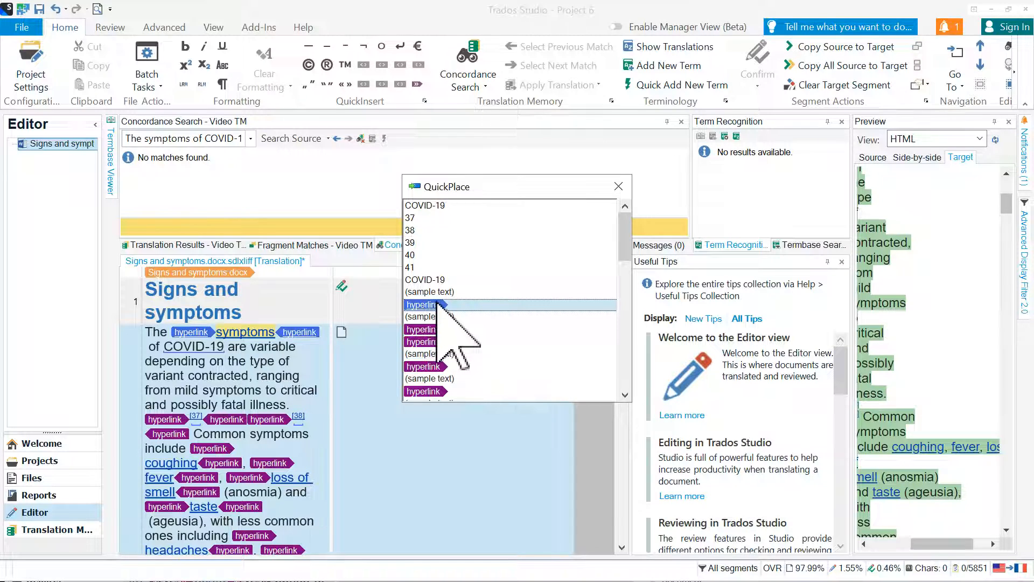
pyautogui.doubleClick(438, 304)
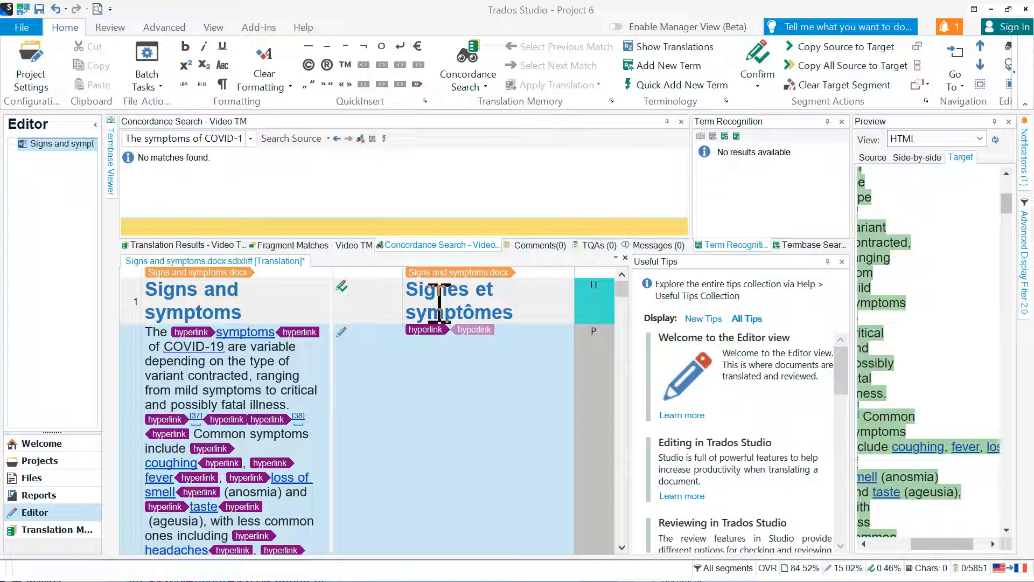
pyautogui.write('symp')
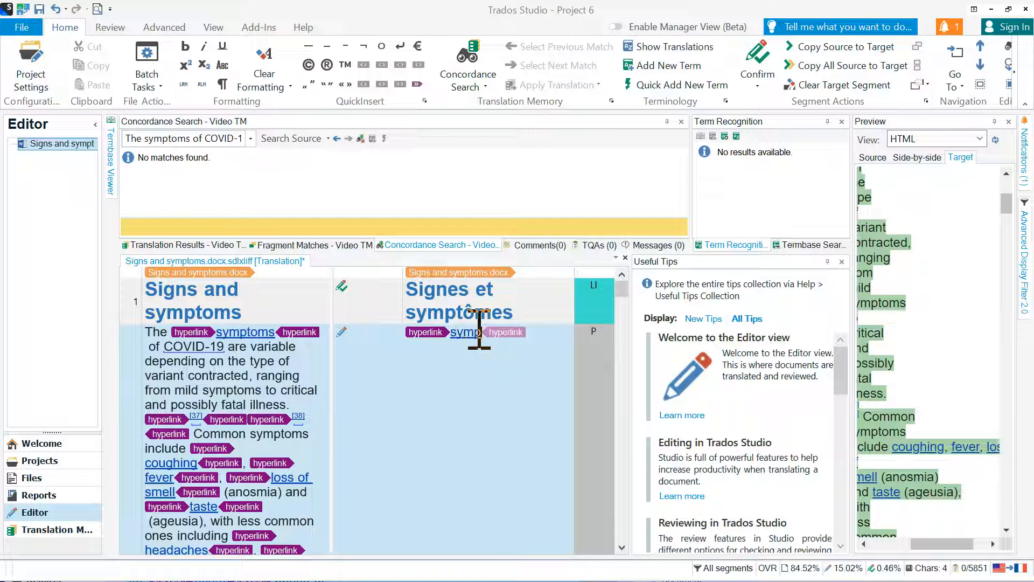
pyautogui.write('tômes')
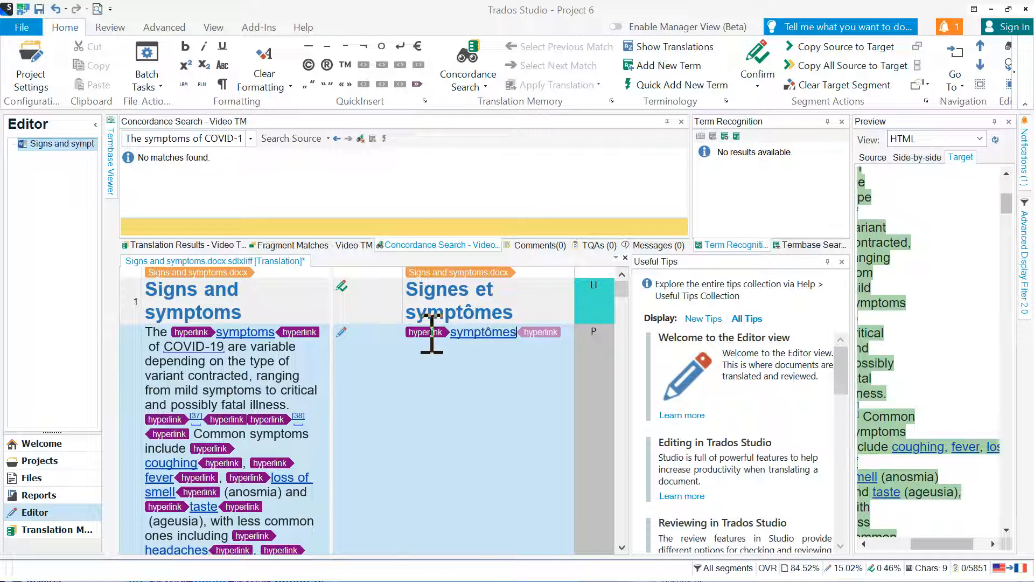
# Step: Add "symptoms" and "symptômes" from segment 2 as a new term pair in the termbase and close the Termbase Viewer
pyautogui.doubleClick(488, 332)
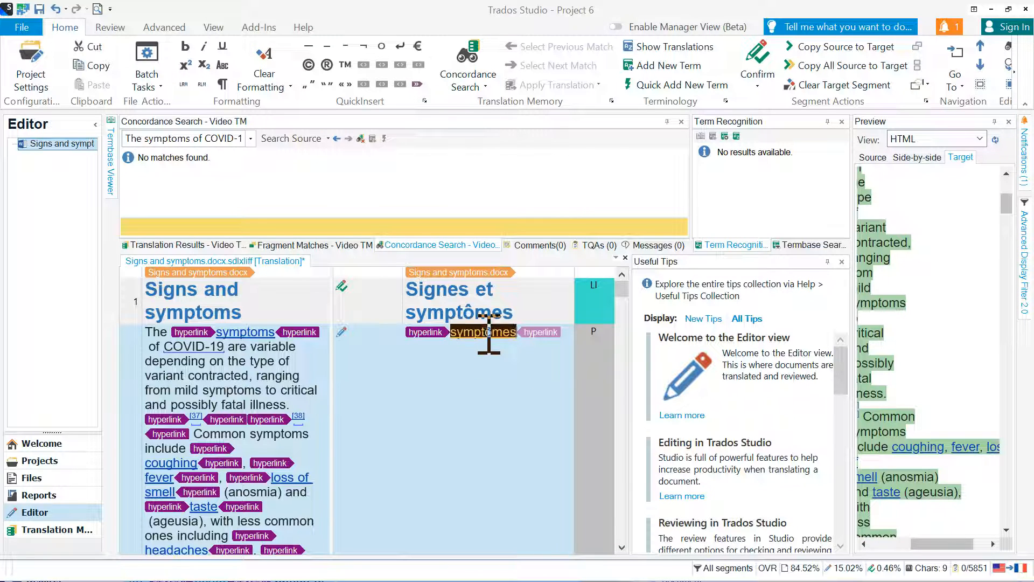
pyautogui.doubleClick(248, 333)
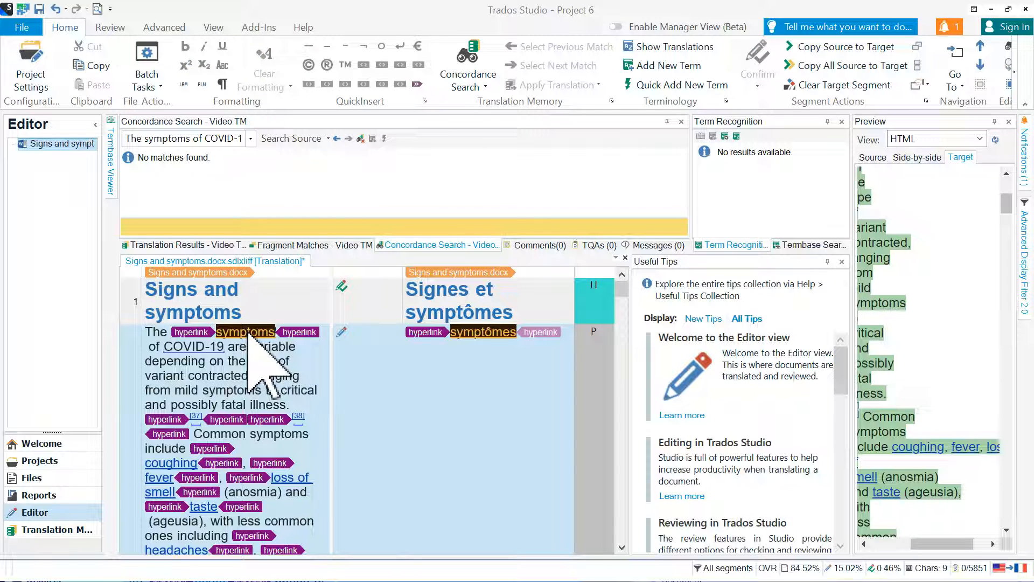
pyautogui.click(479, 331)
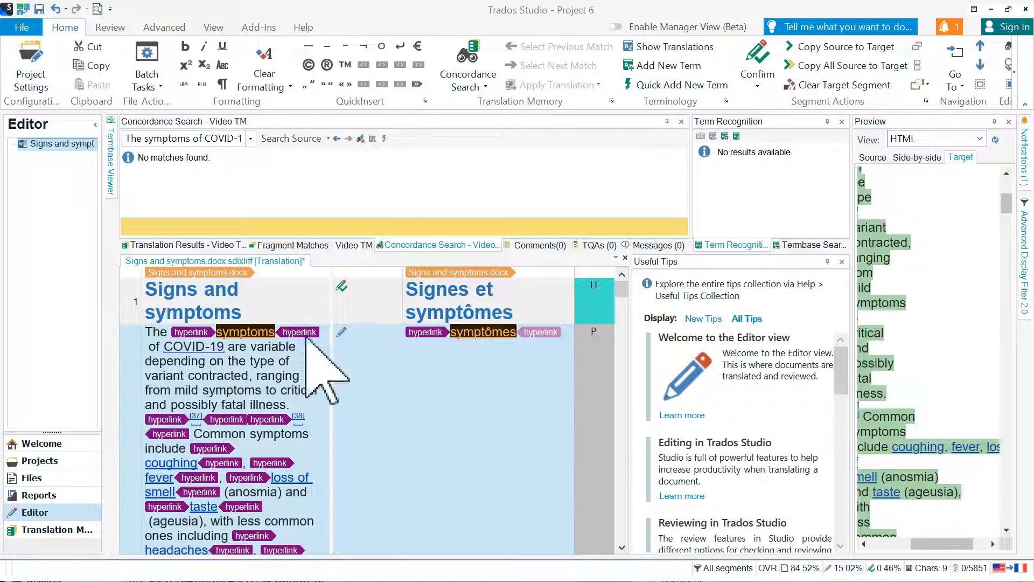
pyautogui.rightClick(496, 332)
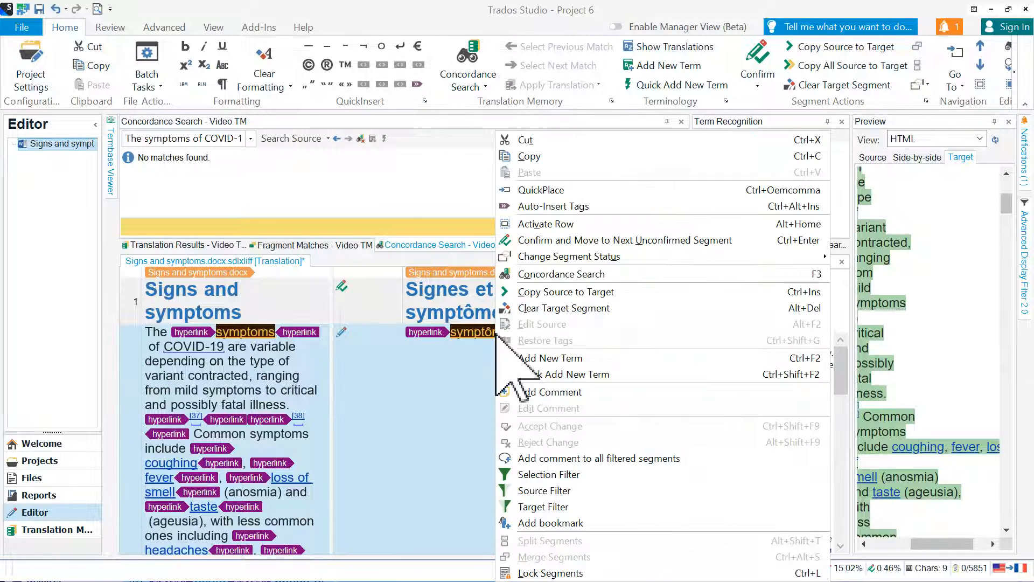
pyautogui.click(539, 358)
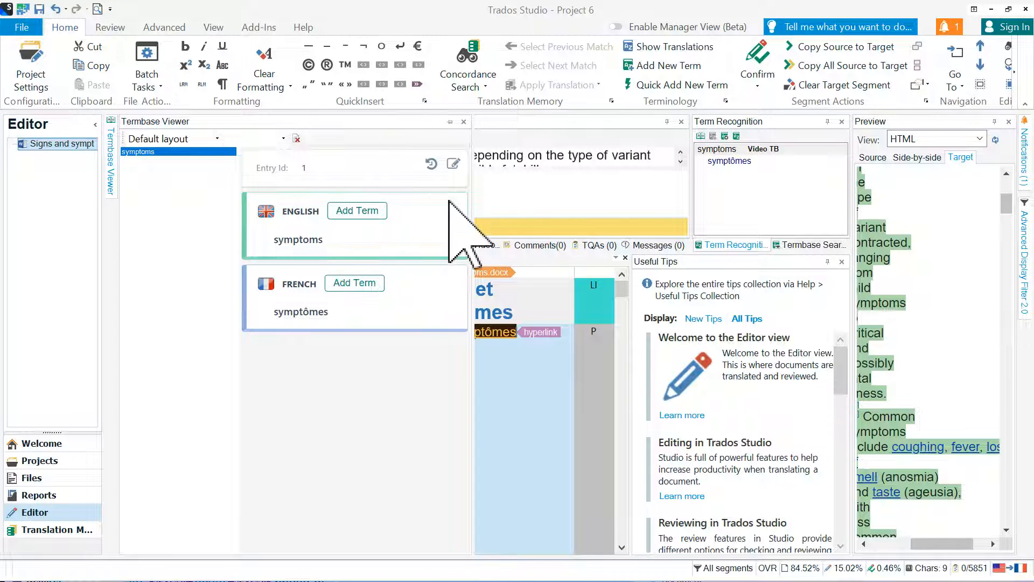
pyautogui.click(464, 121)
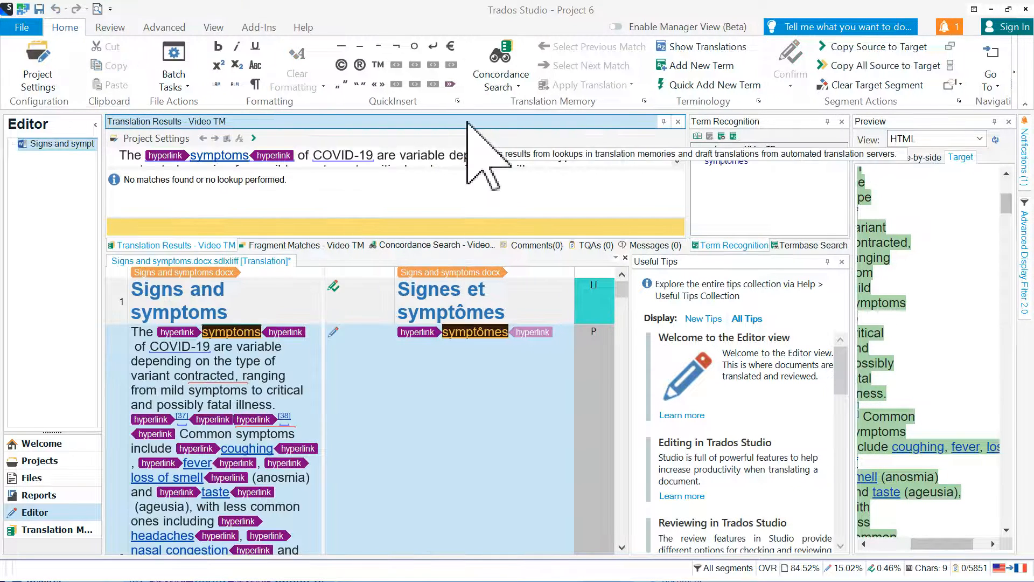
# Step: Begin a word with "sy" after the hyperlink in segment 2 and complete it with the suggested term "symptômes"
pyautogui.write('sy')
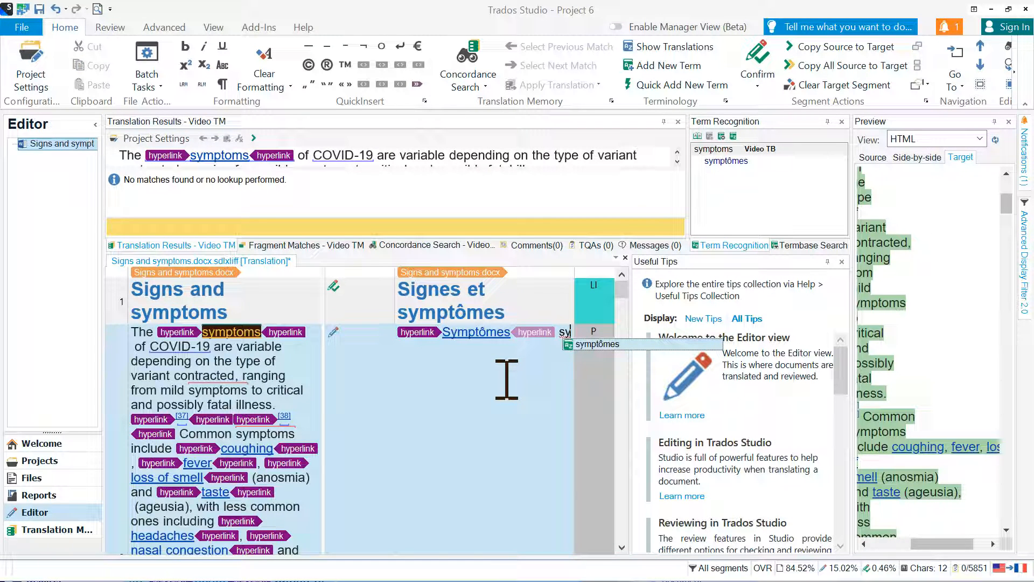
pyautogui.click(605, 344)
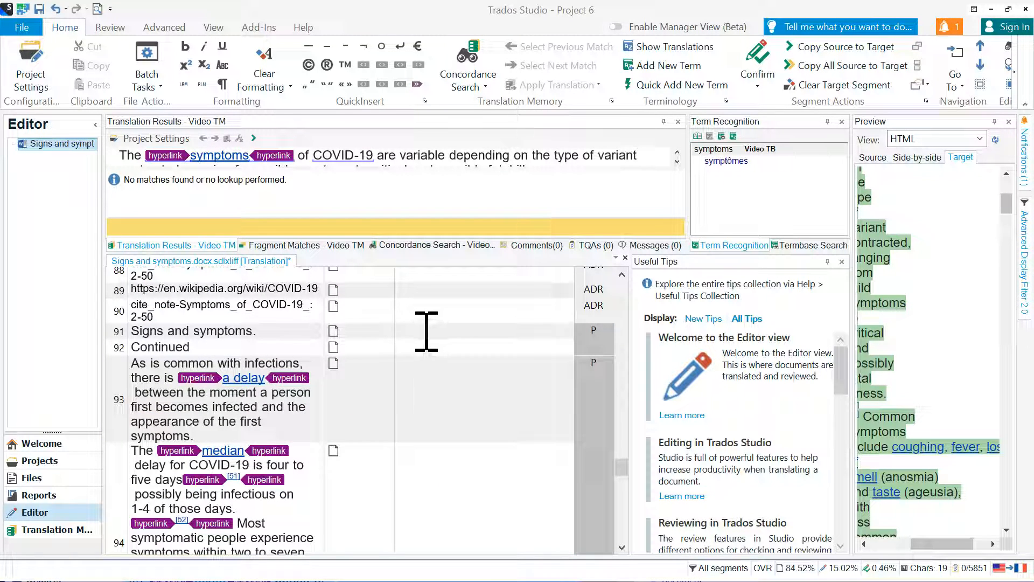
# Step: Activate segment 91, "Signs and symptoms.", to apply its translation memory match, and compare it with segment 1
pyautogui.click(426, 332)
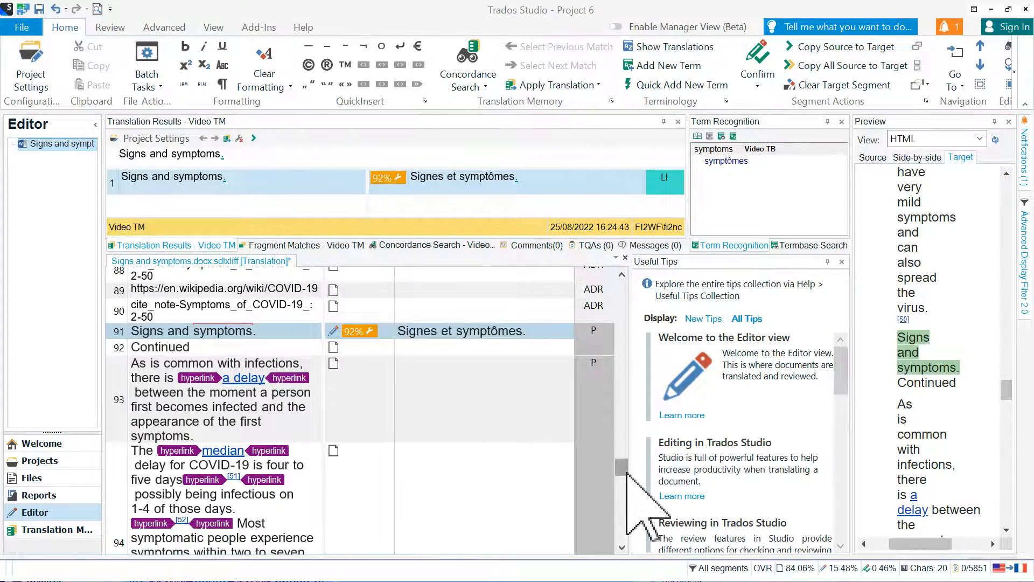
pyautogui.moveTo(620, 461); pyautogui.dragTo(635, 293)
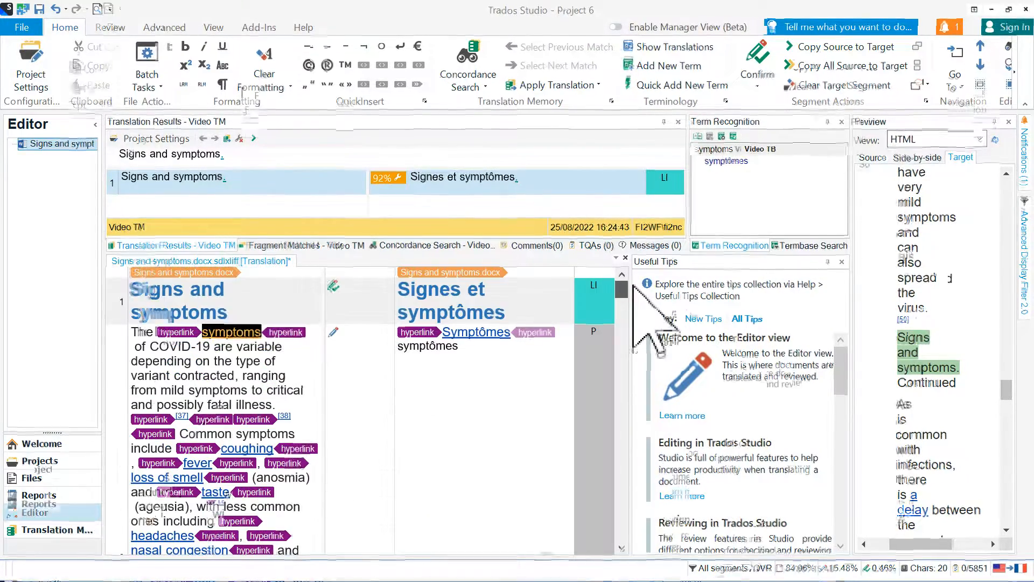
pyautogui.moveTo(635, 296); pyautogui.dragTo(619, 479)
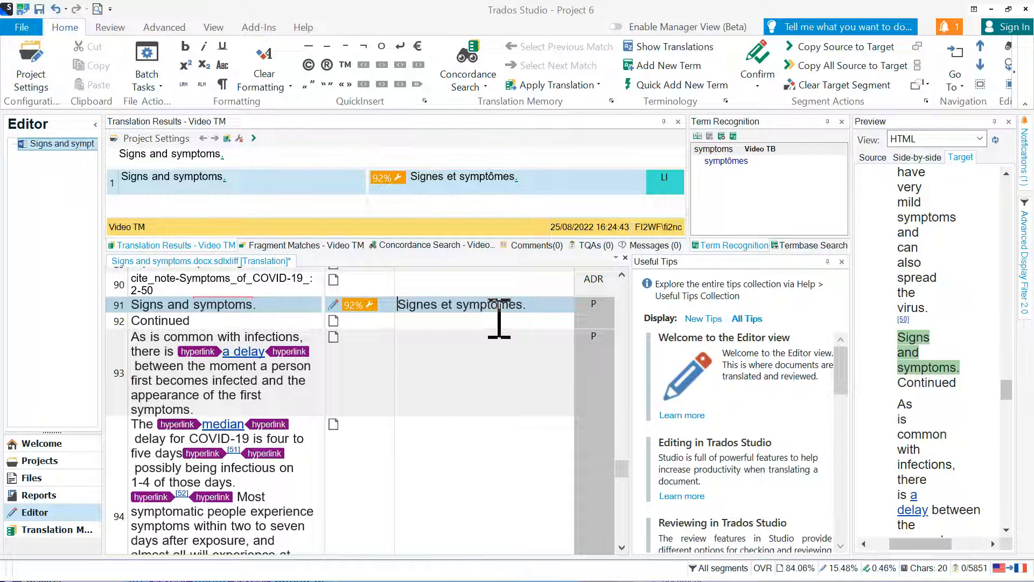
# Step: Save the bilingual file of Signs and symptoms.docx and return to the project's file list
pyautogui.press('End')
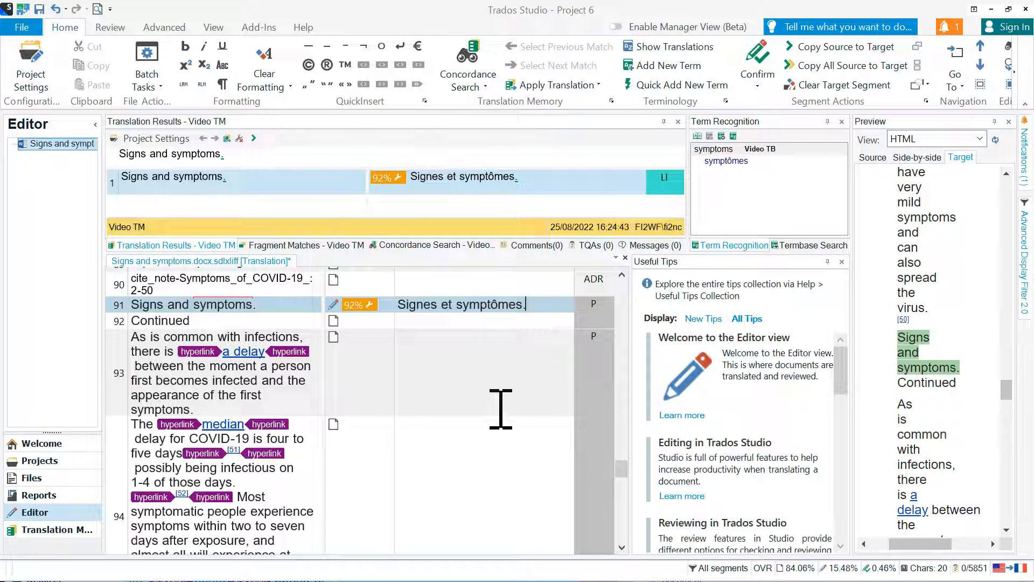
pyautogui.click(39, 10)
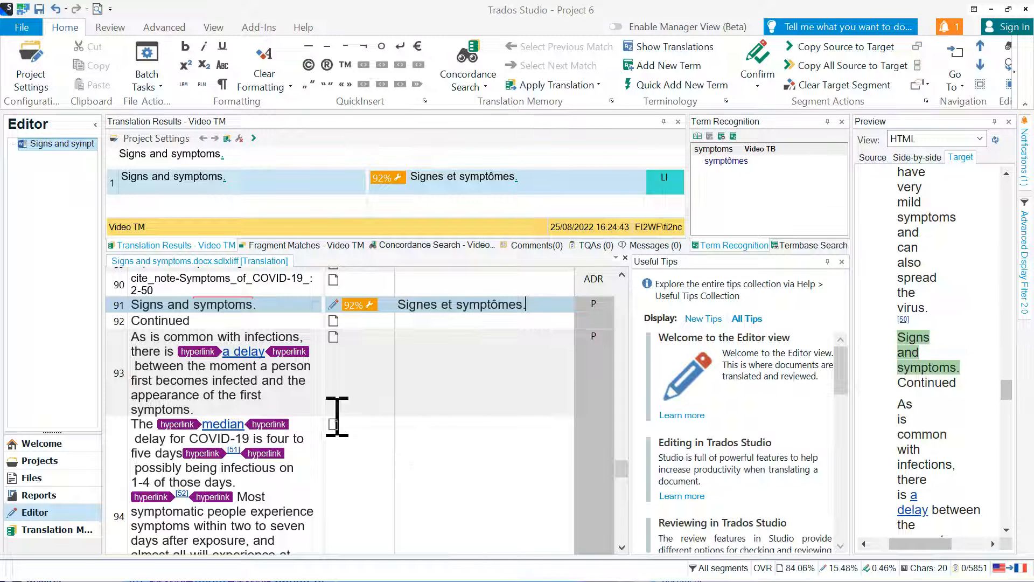
pyautogui.click(47, 481)
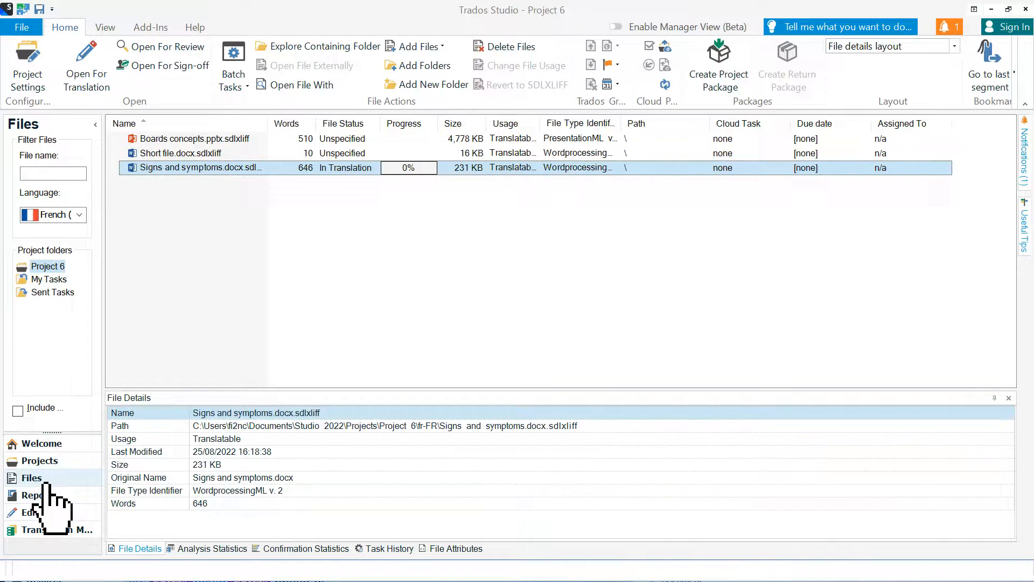
# Step: Open Boards concepts.pptx.sdlxliff for translation and close the Signs and symptoms document
pyautogui.doubleClick(195, 139)
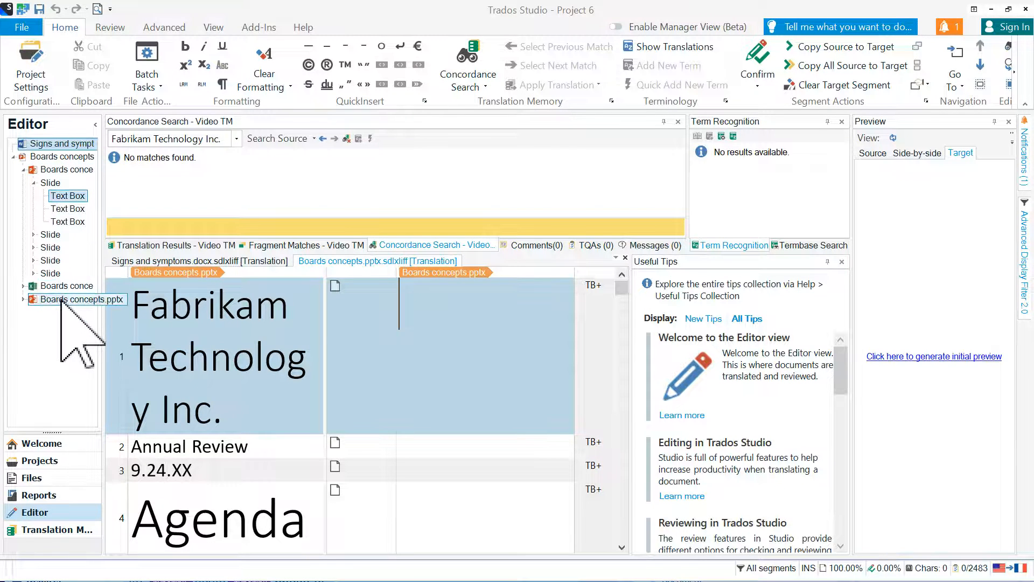
pyautogui.click(272, 261)
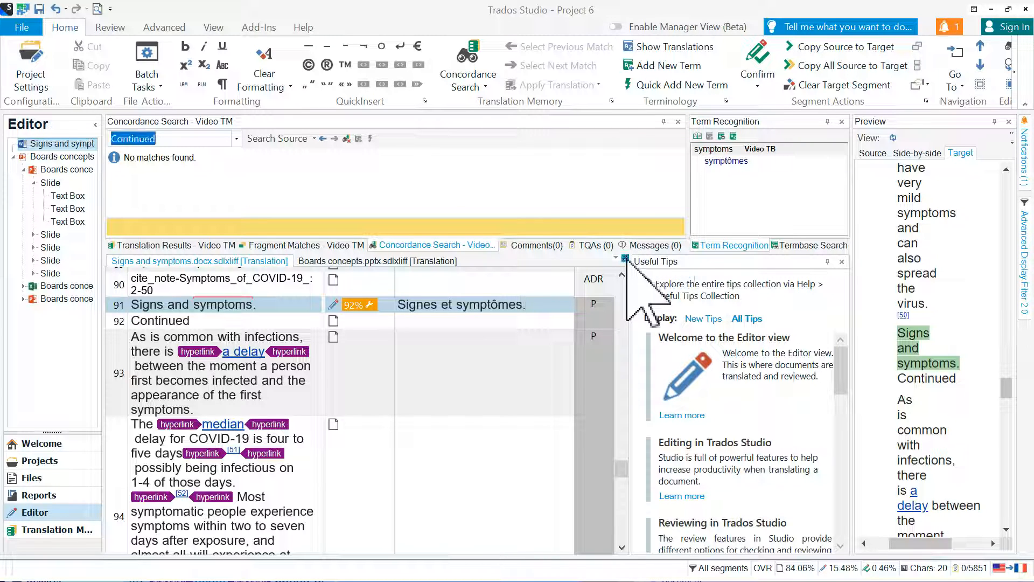
pyautogui.click(625, 257)
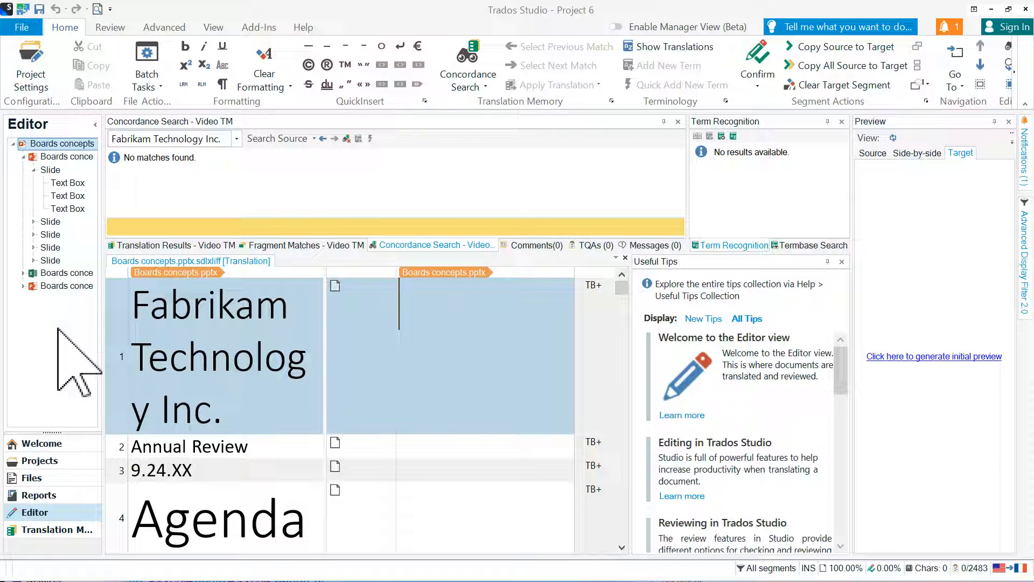
# Step: Examine the embedded worksheet and the second slide of Boards concepts.pptx through its document structure, then close the document
pyautogui.click(67, 272)
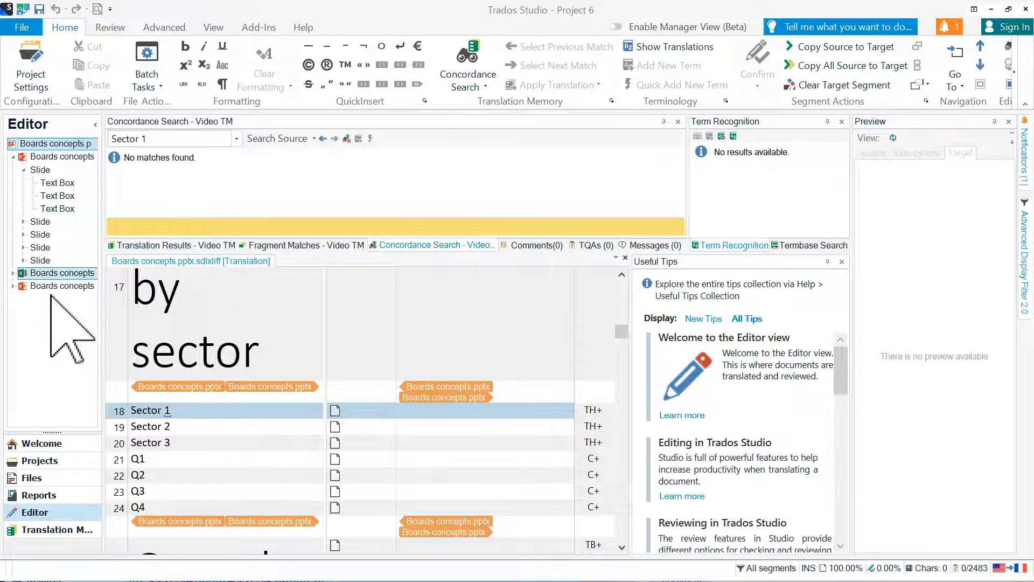
pyautogui.click(41, 234)
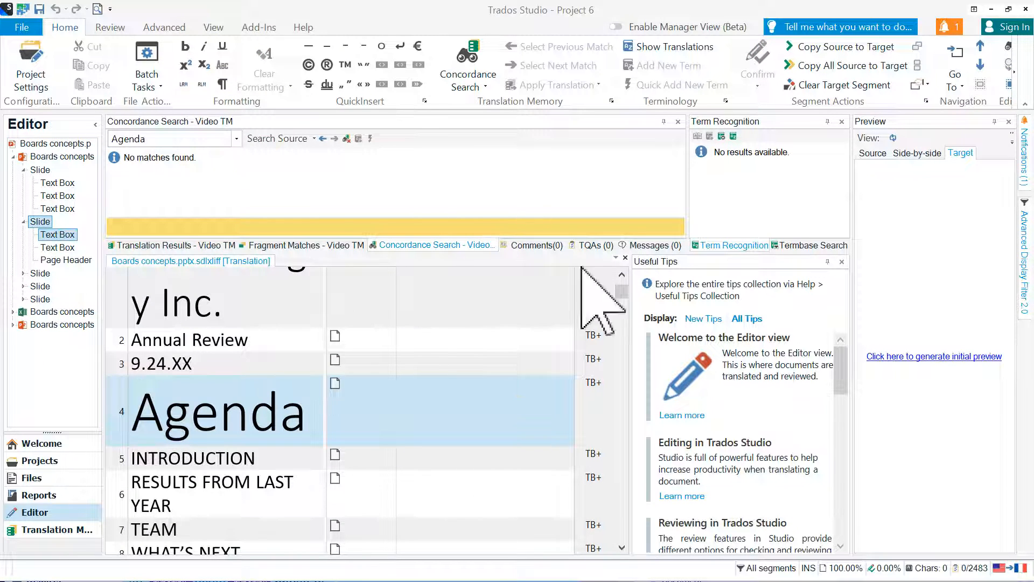
pyautogui.click(625, 258)
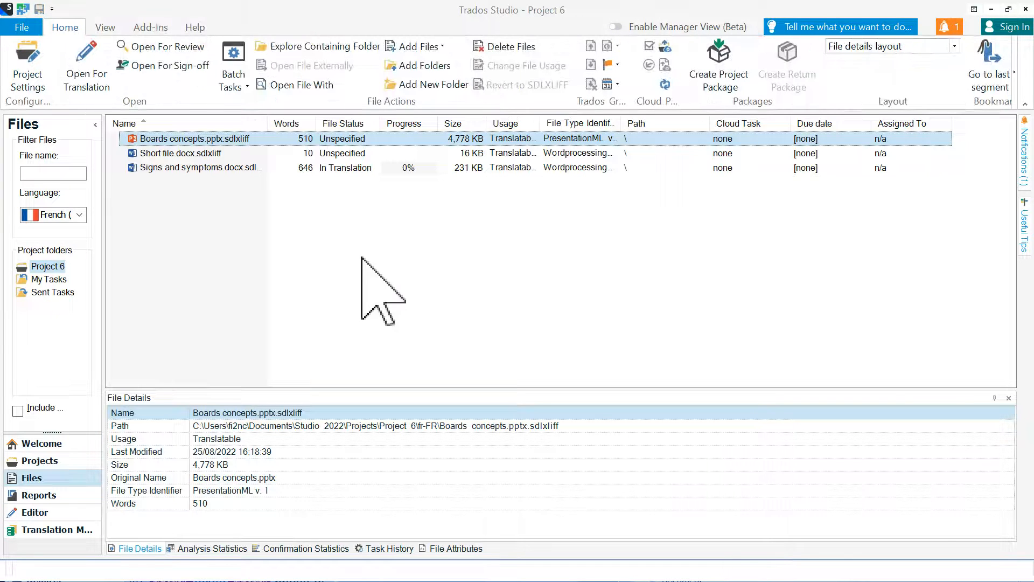
# Step: Open Short file.docx.sdlxliff and translate and confirm its two segments as "J’apprends a utiliser Trados" and "Ce fichier est très court"
pyautogui.click(185, 153)
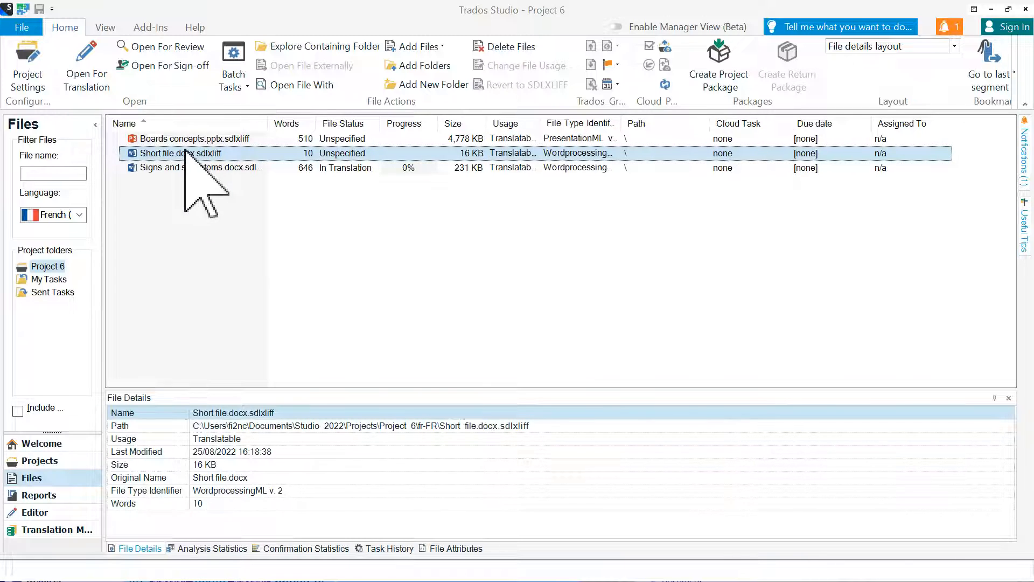
pyautogui.doubleClick(185, 153)
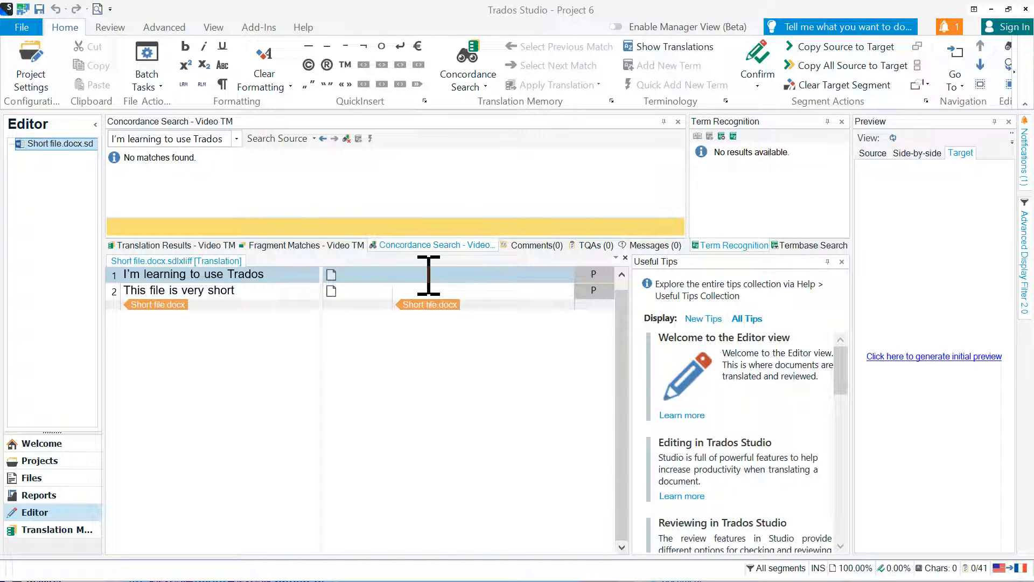
pyautogui.write('J')
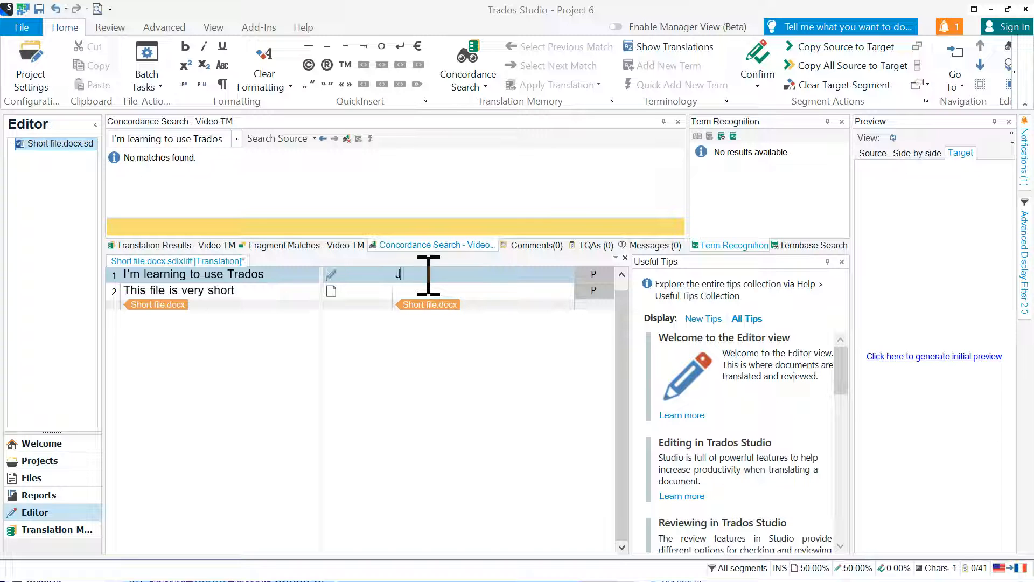
pyautogui.write('’apprends a utiliser Trados')
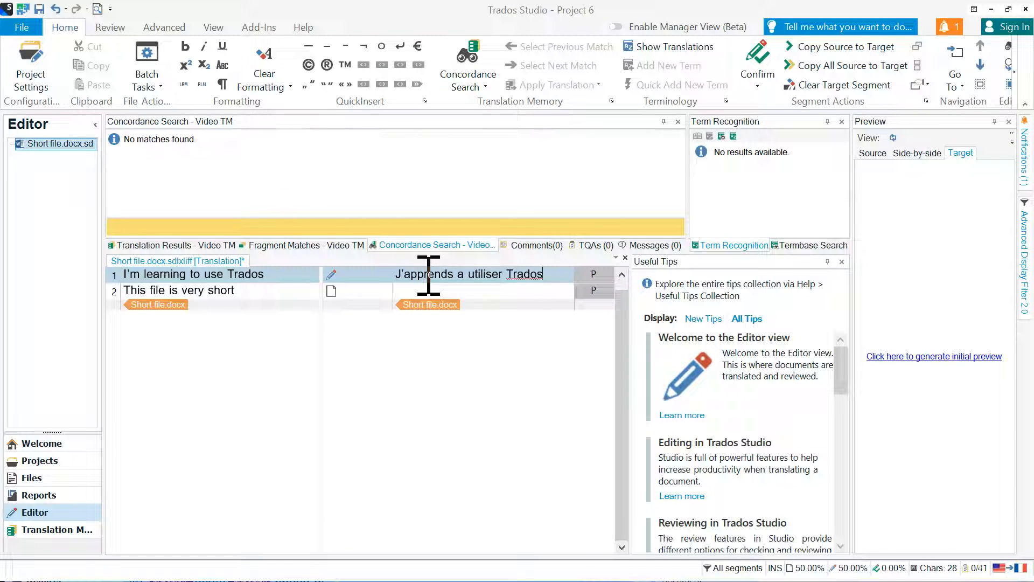
pyautogui.hotkey('ctrl', 'Return')
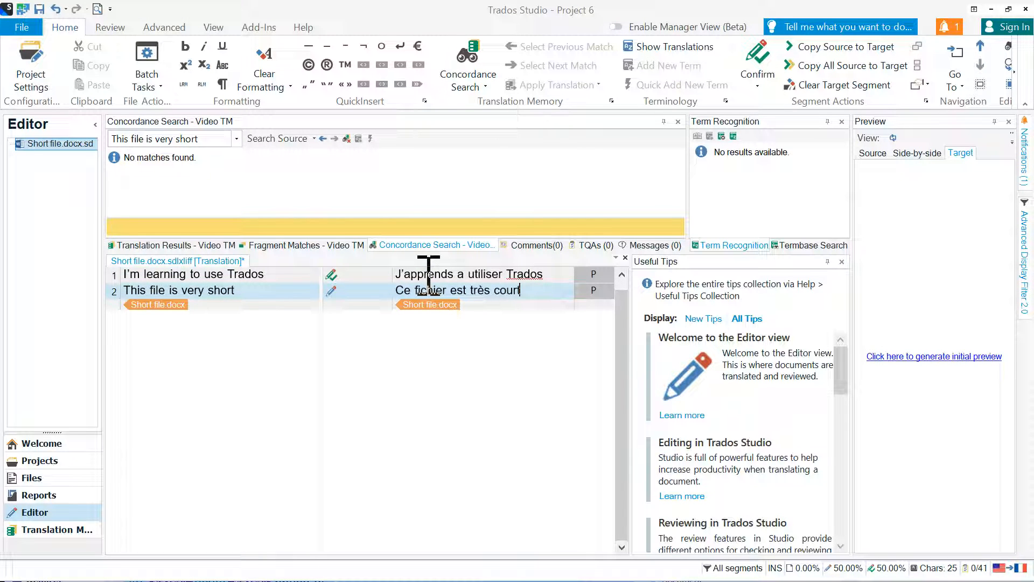
pyautogui.hotkey('ctrl', 'Return')
pyautogui.click(547, 291)
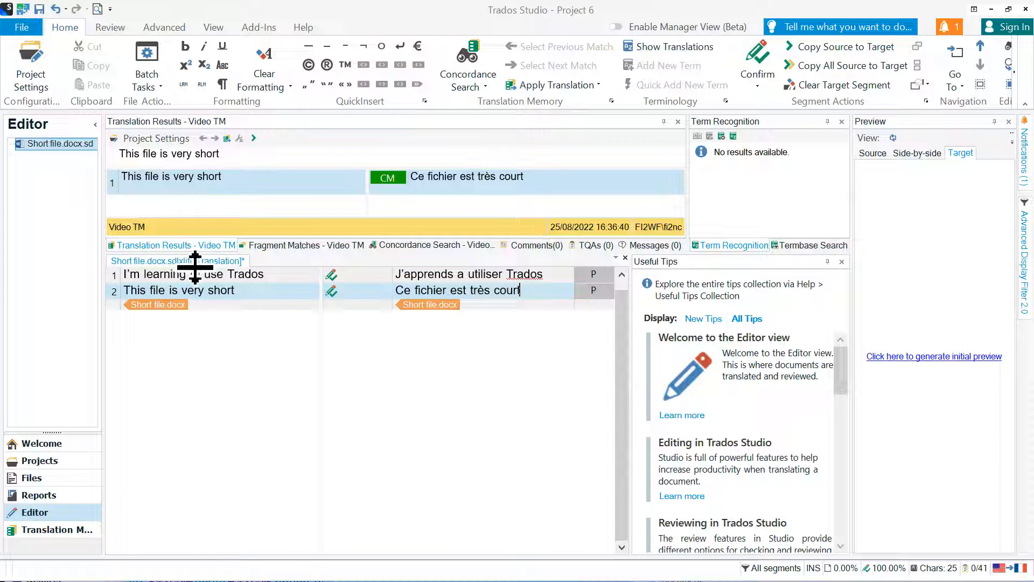
pyautogui.click(23, 29)
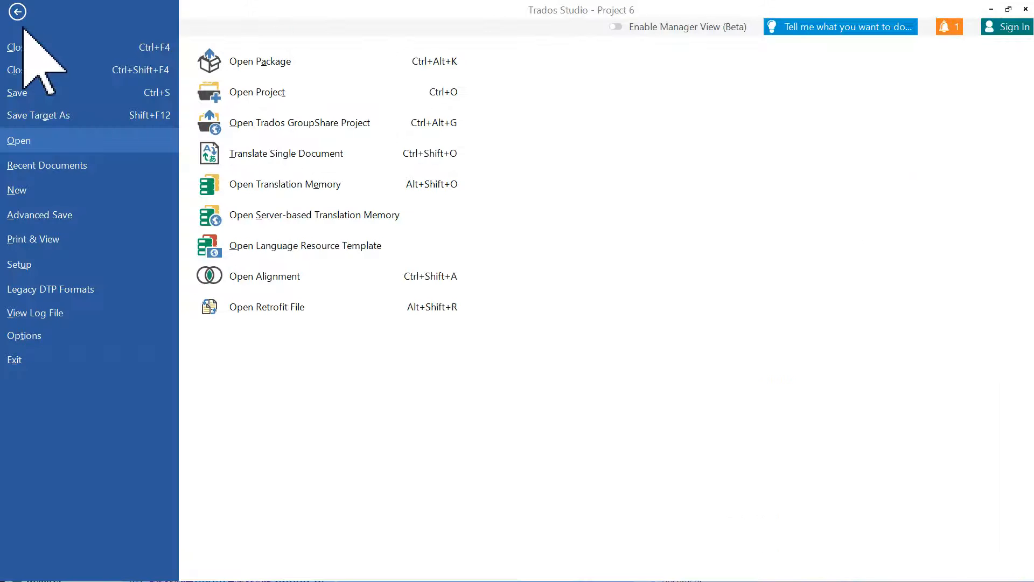
pyautogui.click(79, 114)
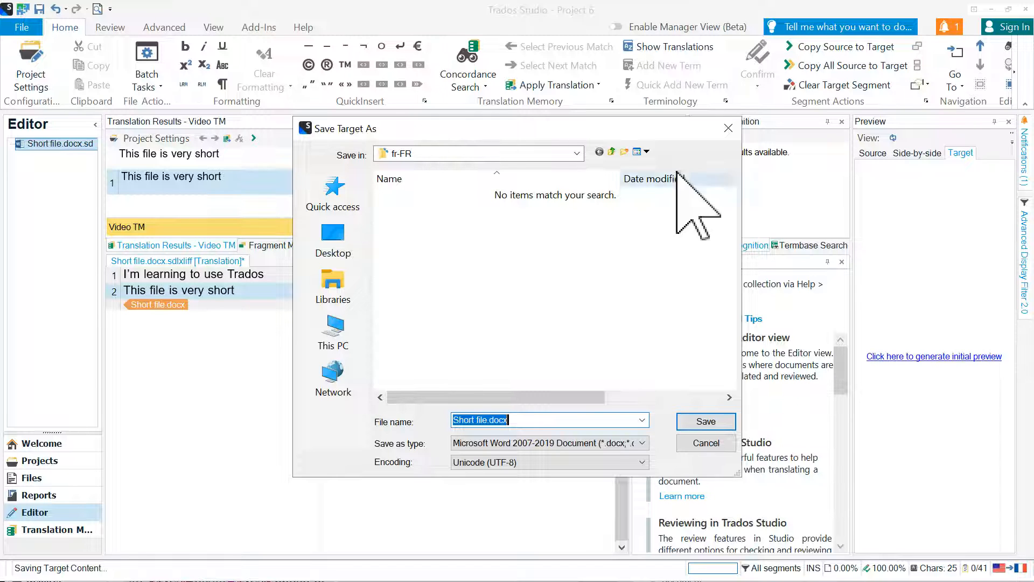
pyautogui.click(728, 128)
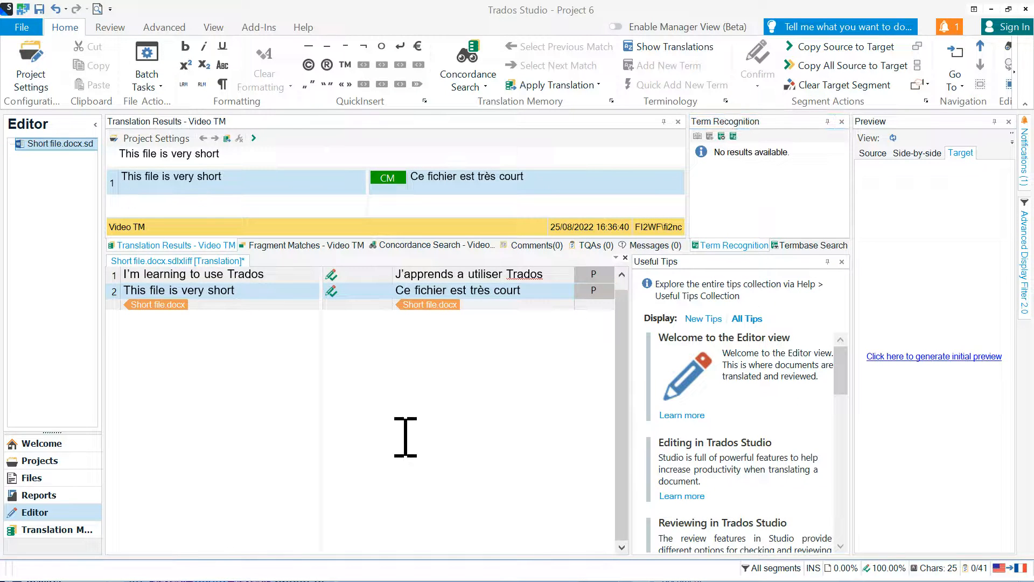
# Step: Run the Finalize batch task on Short file.docx with the default translation memory update settings and close the wizard
pyautogui.click(158, 87)
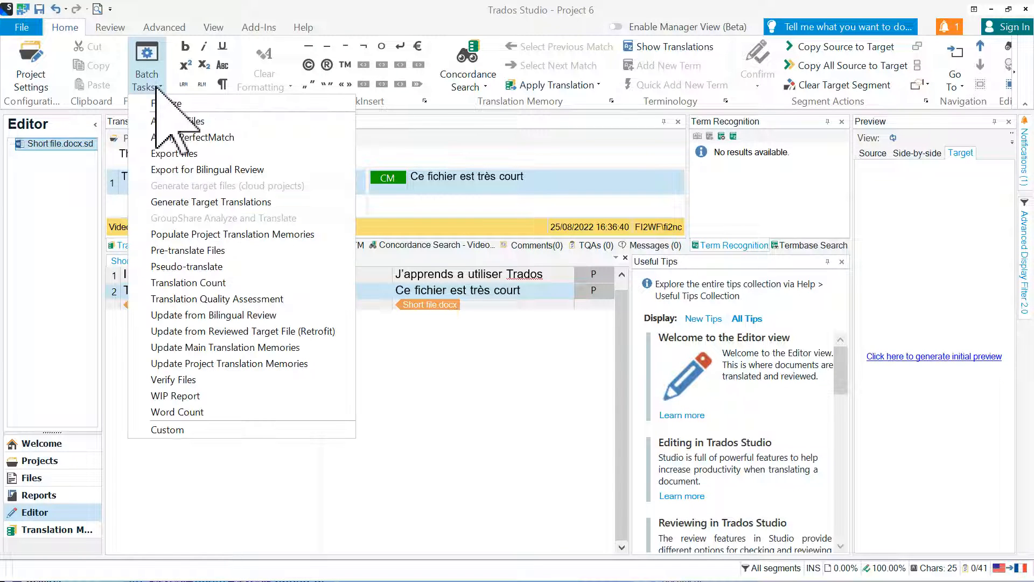
pyautogui.click(205, 104)
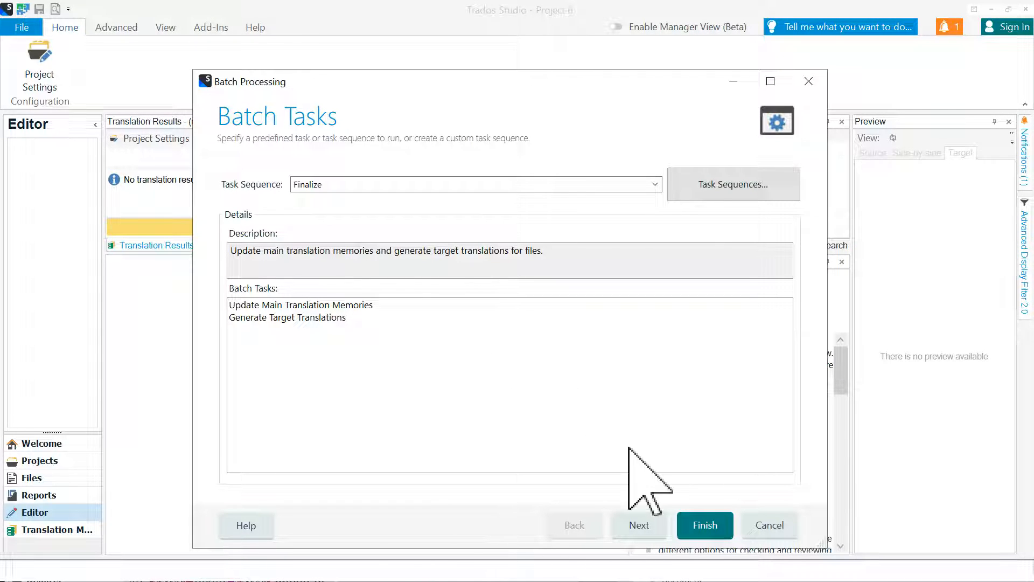
pyautogui.click(639, 524)
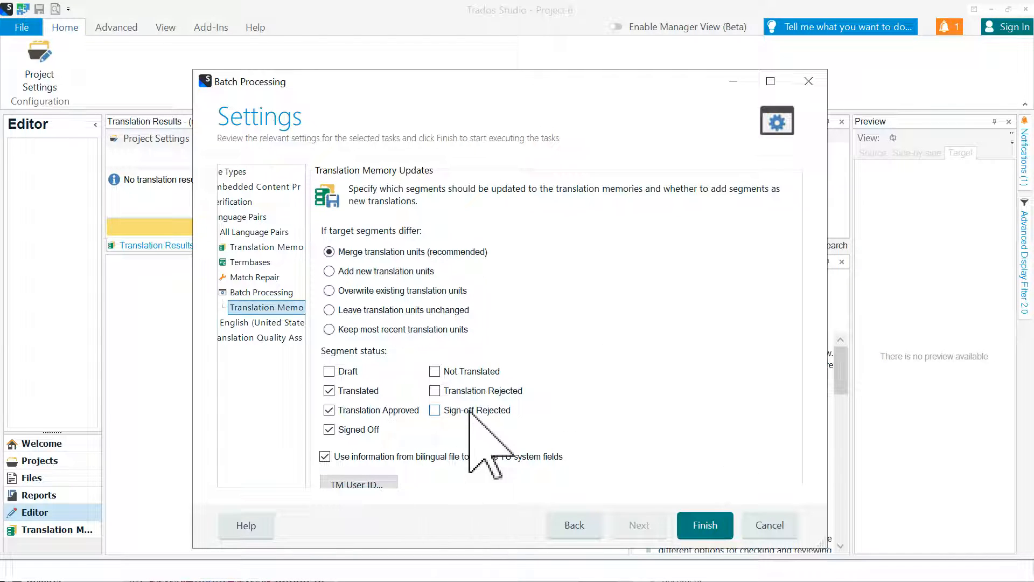
pyautogui.click(716, 527)
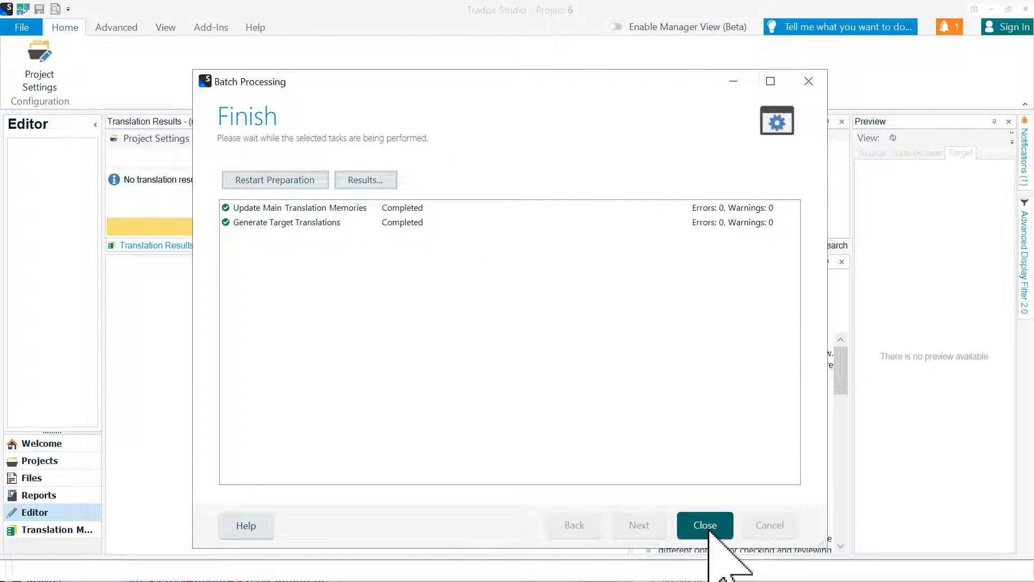
pyautogui.click(710, 526)
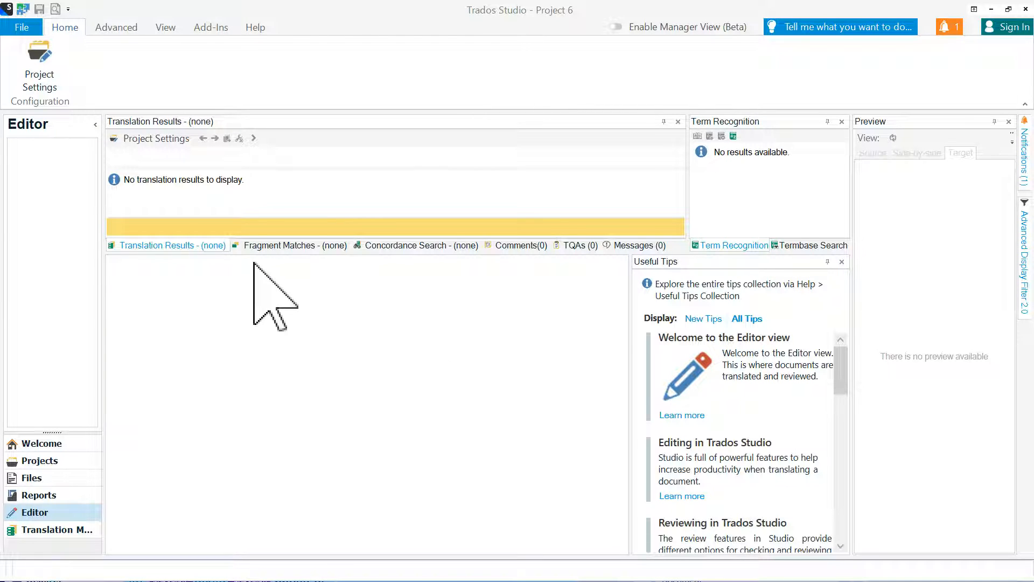
# Step: Open the folder containing Short file.docx, check the generated French document in Word, and close both windows
pyautogui.click(86, 477)
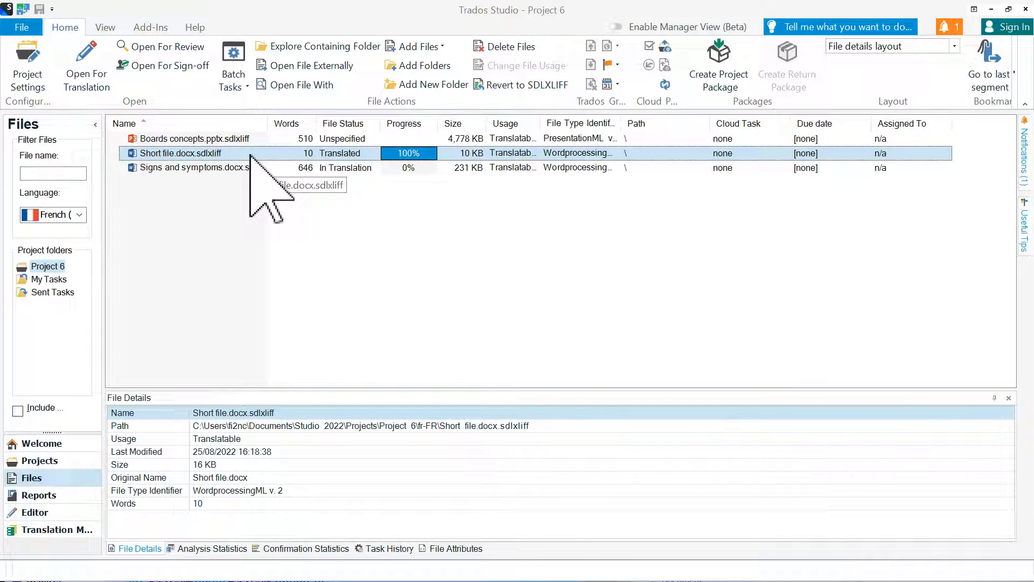
pyautogui.rightClick(230, 155)
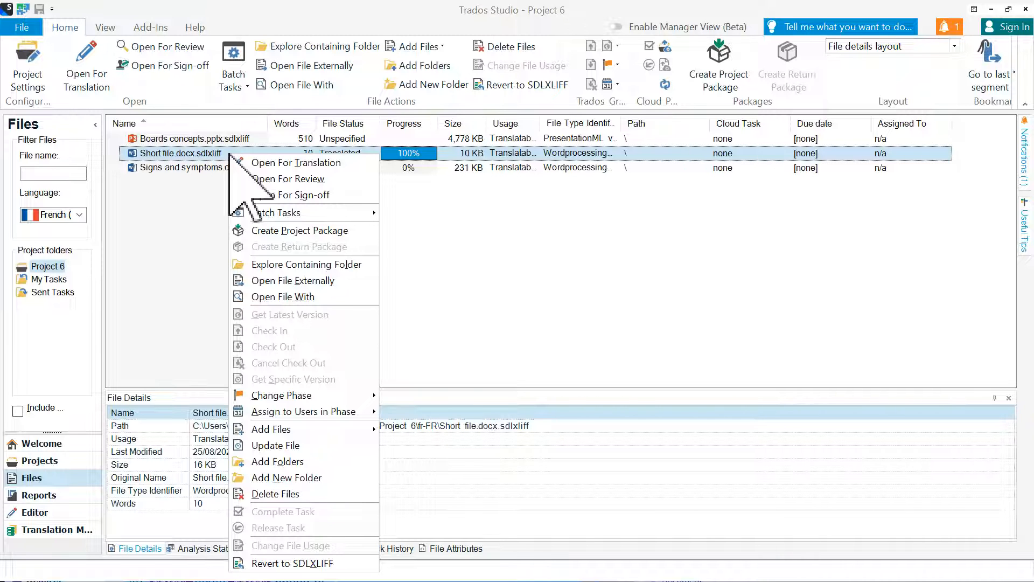
pyautogui.click(299, 264)
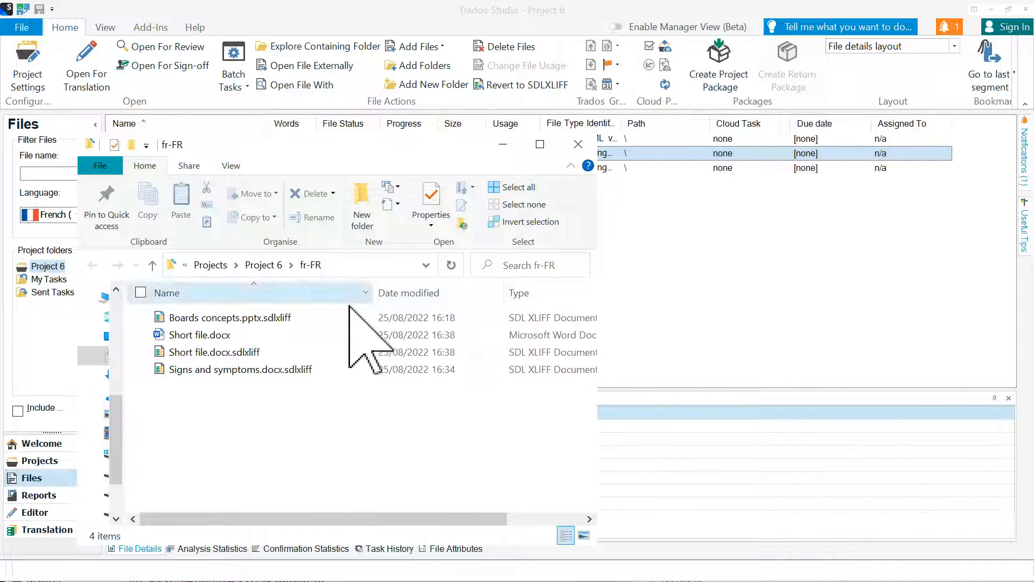
pyautogui.doubleClick(247, 338)
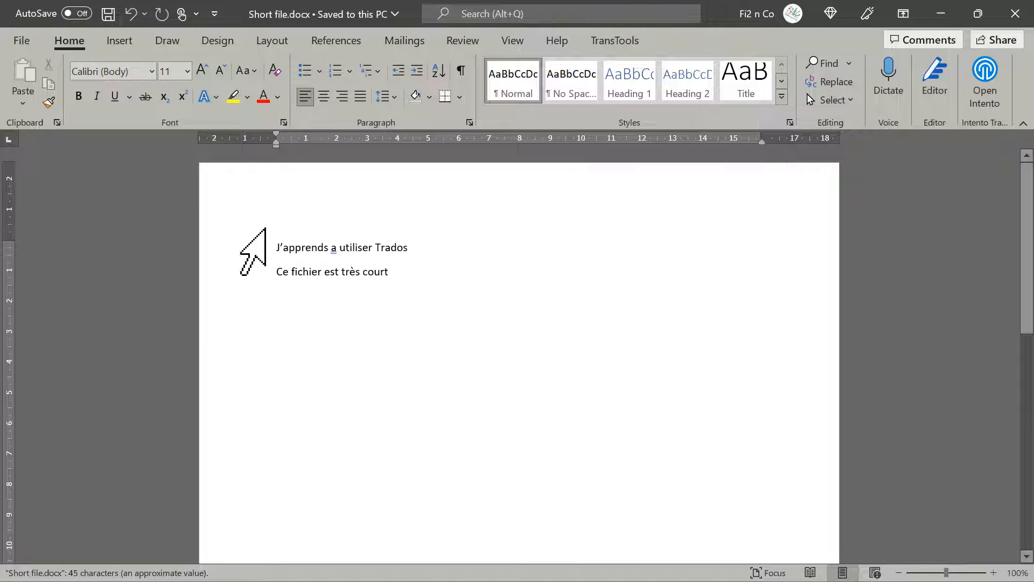
pyautogui.click(1015, 13)
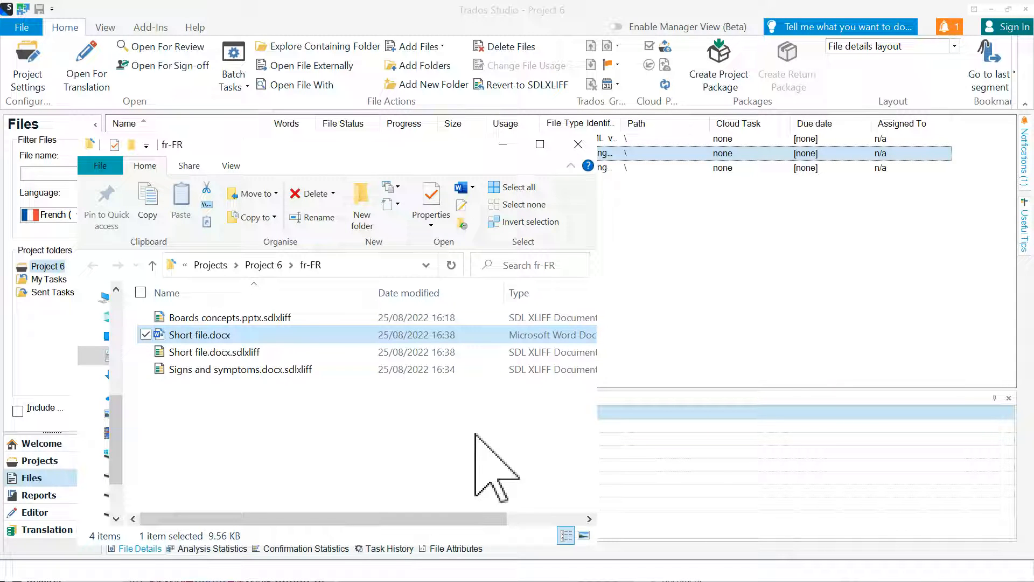
pyautogui.click(586, 147)
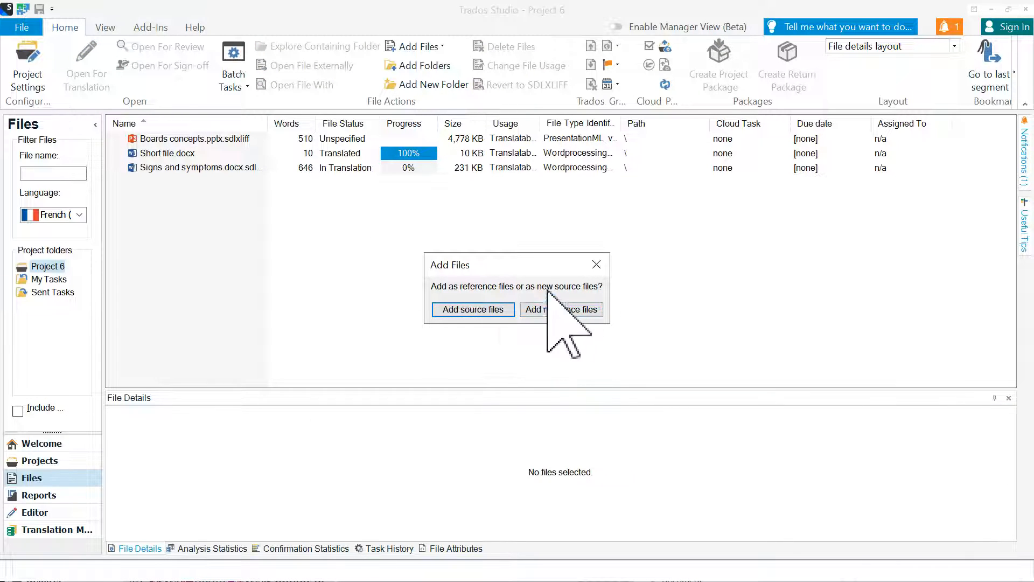
# Step: Add Short file - Copy.docx to the project as a new source file
pyautogui.click(498, 309)
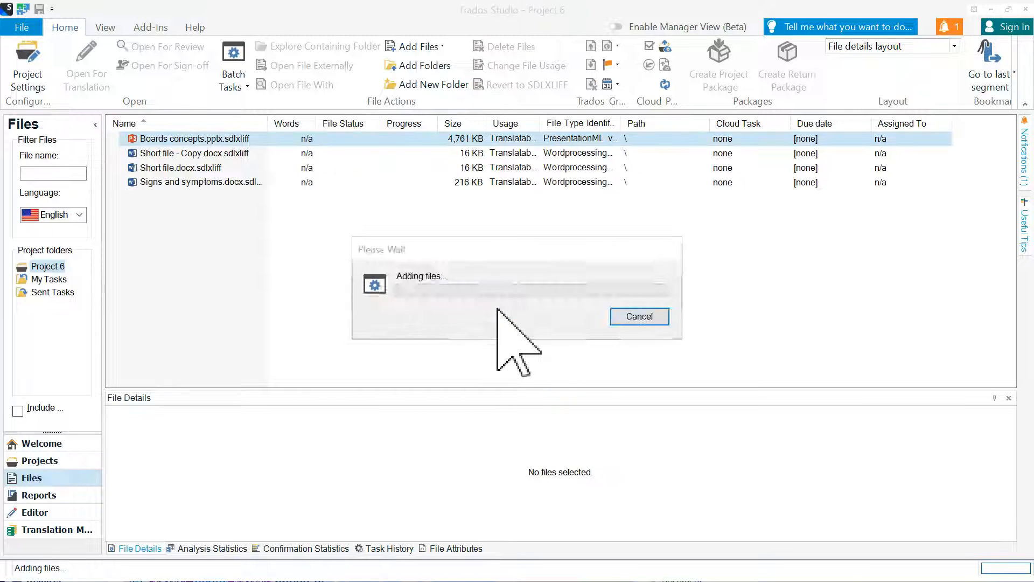
pyautogui.click(639, 356)
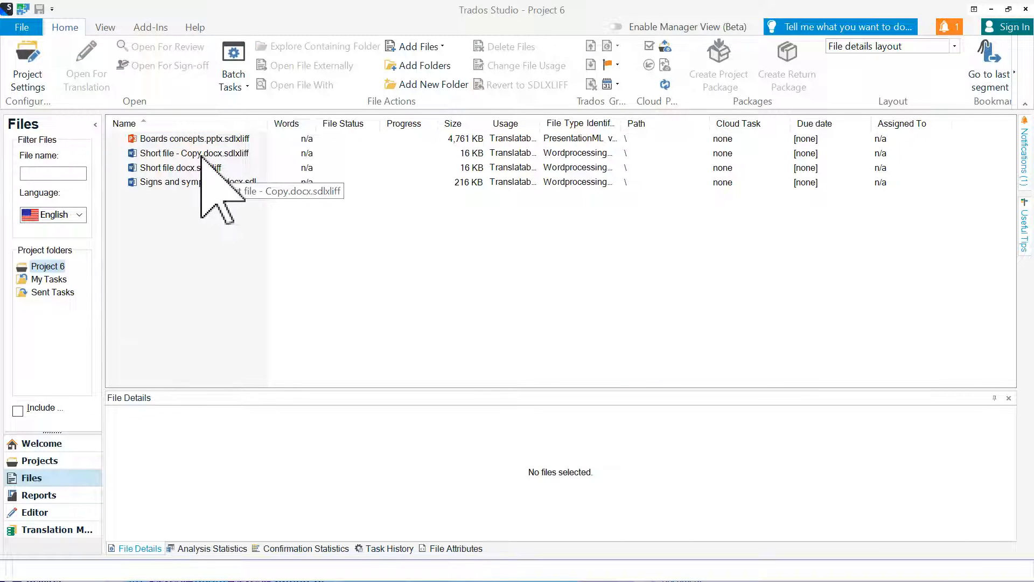
# Step: Try to open the source-language file Short file - Copy.docx.sdlxliff for translation, then close it
pyautogui.click(200, 157)
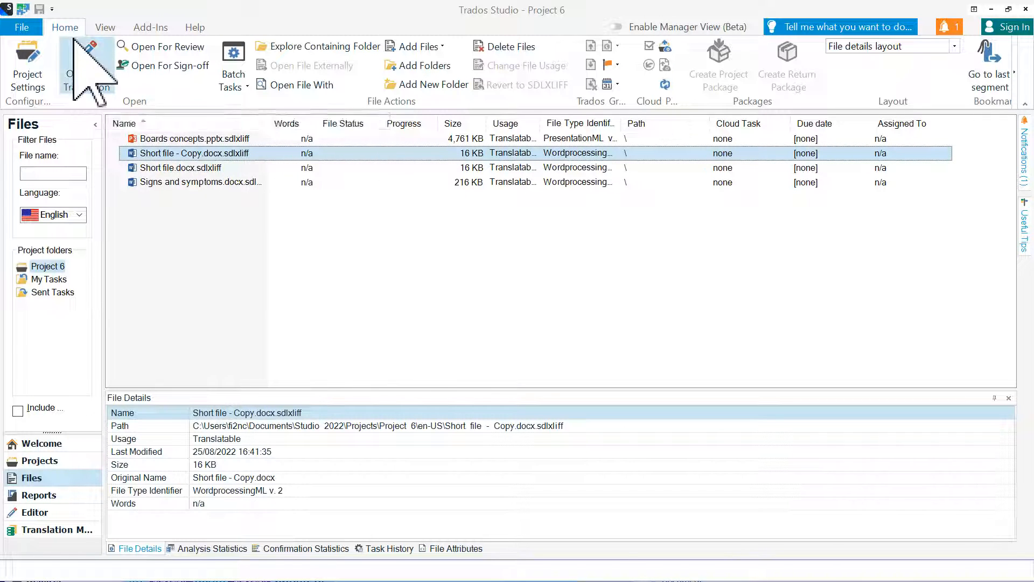
pyautogui.click(82, 54)
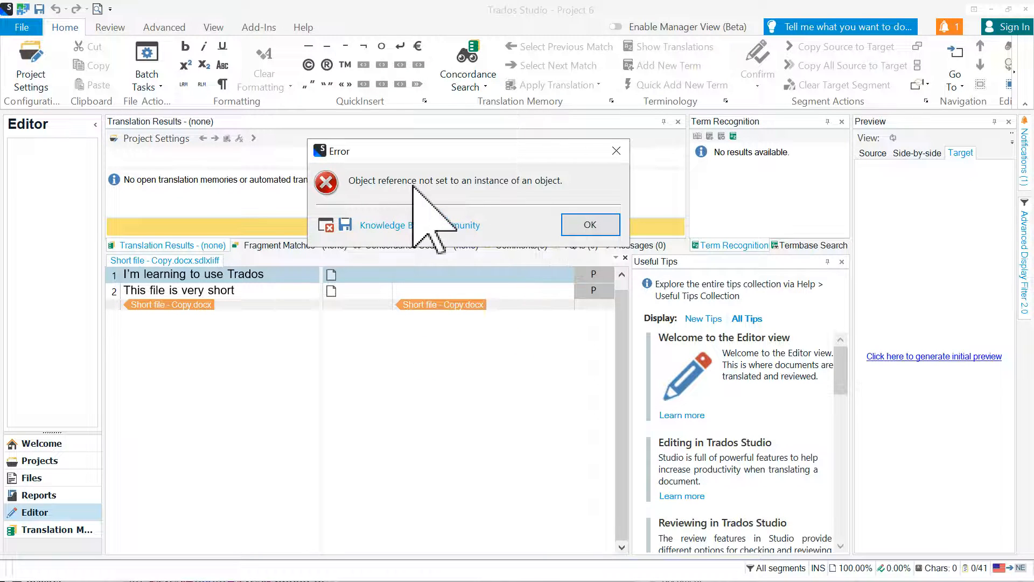
pyautogui.click(605, 223)
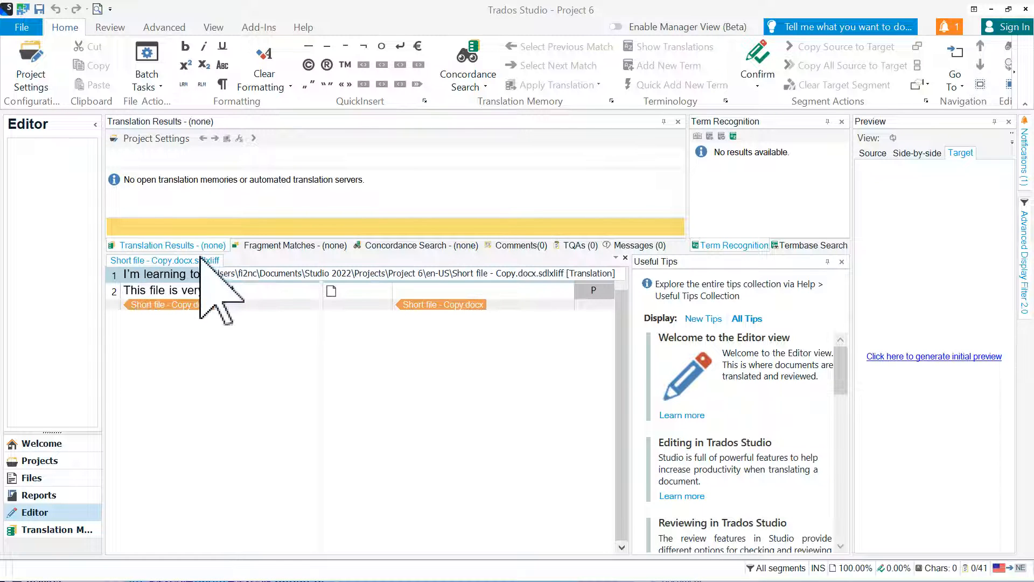
pyautogui.click(632, 257)
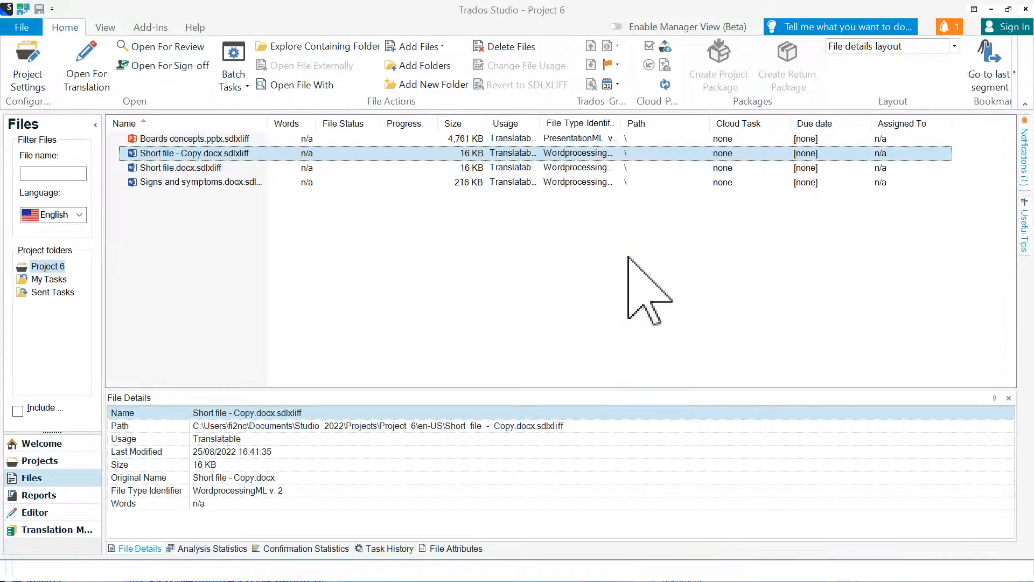